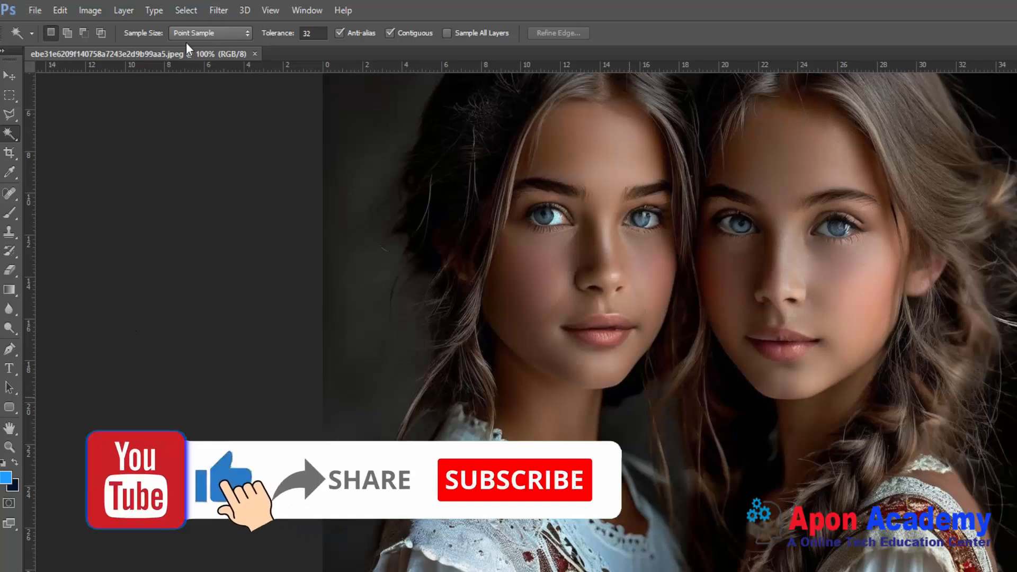
# Step: Show the File menu over the portrait photo, including its Export submenu
pyautogui.click(34, 10)
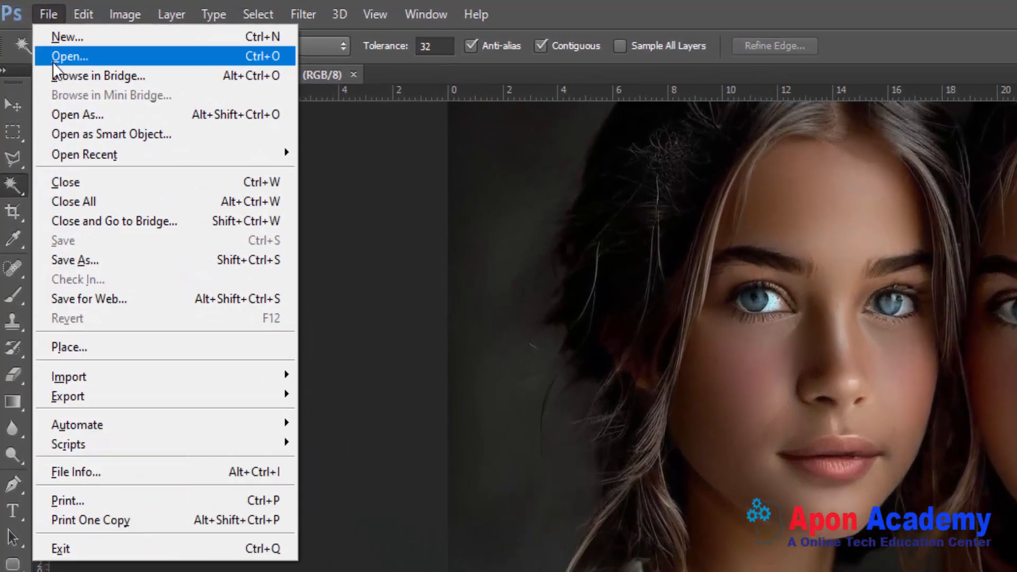
pyautogui.moveTo(129, 394)
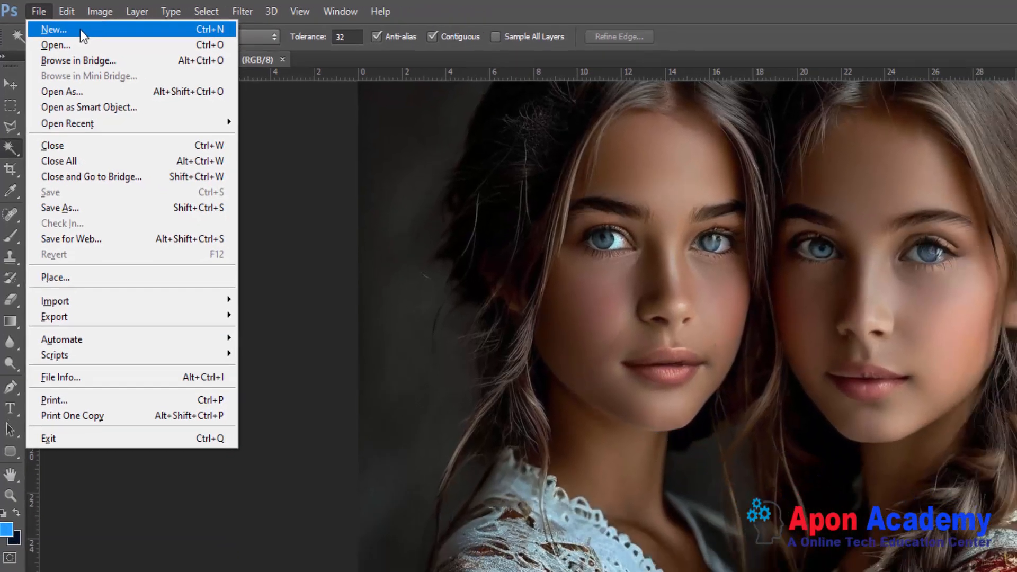
# Step: Create transparent Untitled-1 at 379×350, then review Untitled-2's width, height, 96 resolution and width units
pyautogui.click(104, 40)
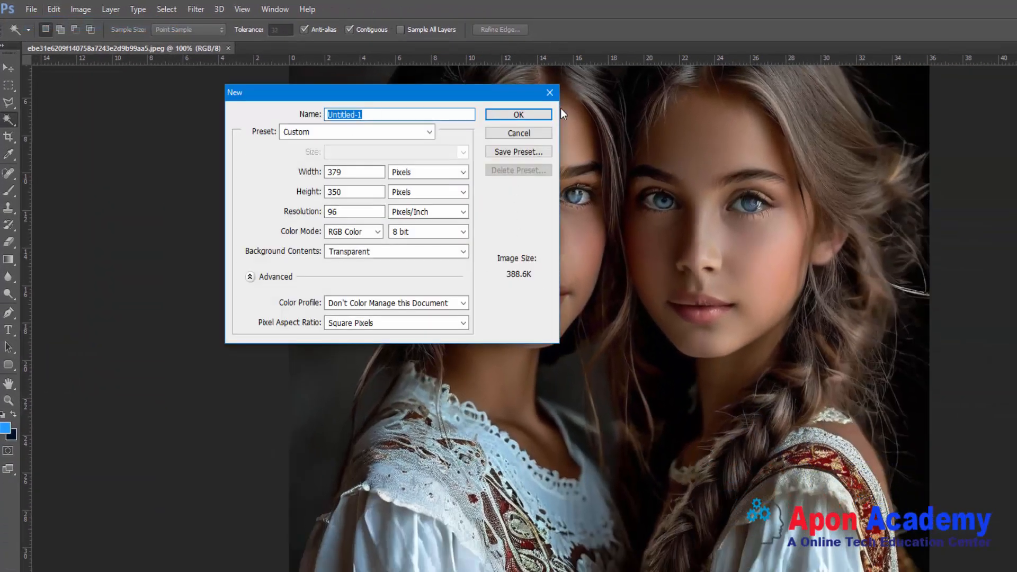
pyautogui.click(531, 115)
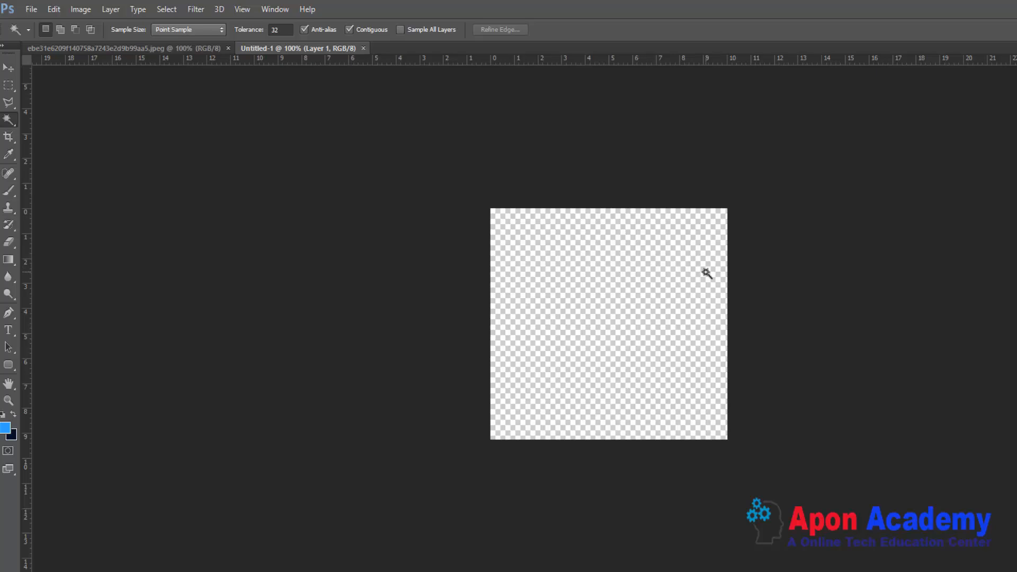
pyautogui.click(31, 9)
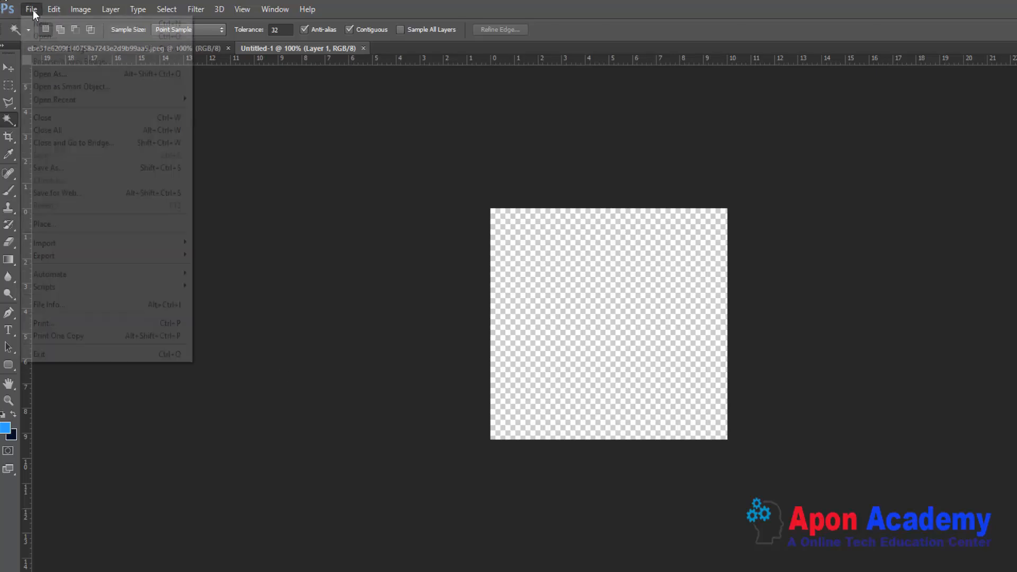
pyautogui.click(47, 25)
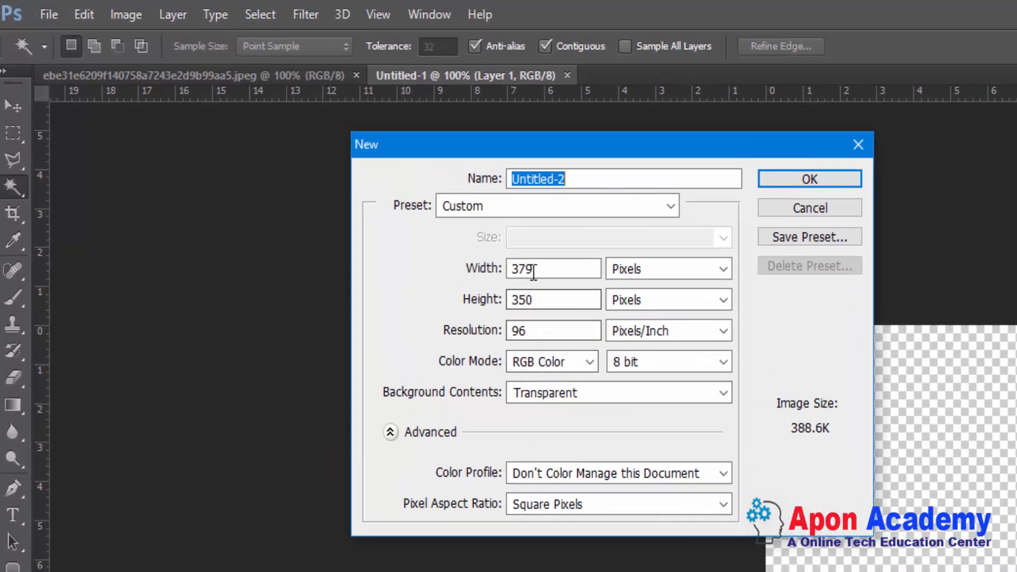
pyautogui.doubleClick(533, 271)
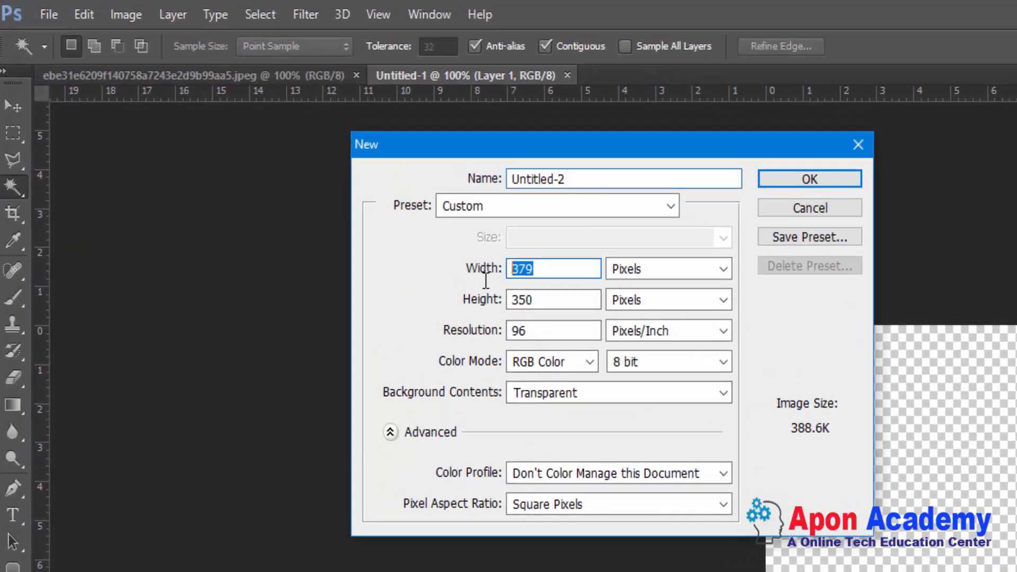
pyautogui.press('Tab')
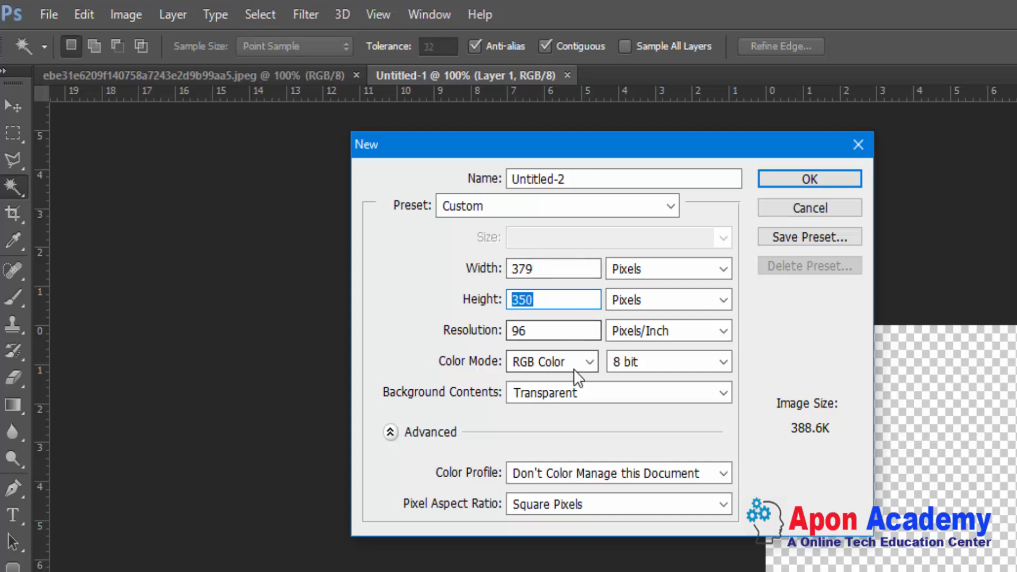
pyautogui.press('Tab')
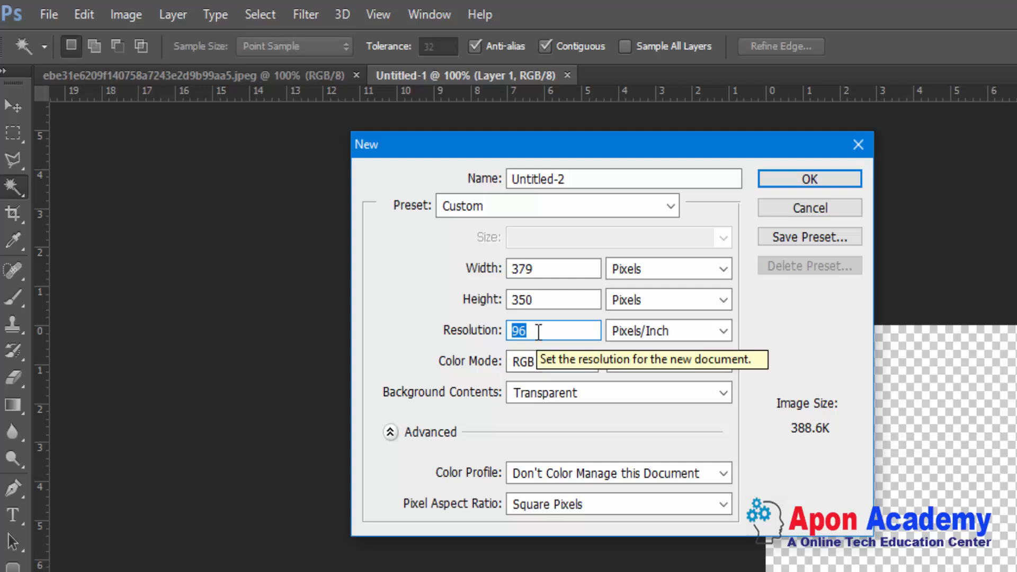
pyautogui.moveTo(538, 331); pyautogui.dragTo(508, 332)
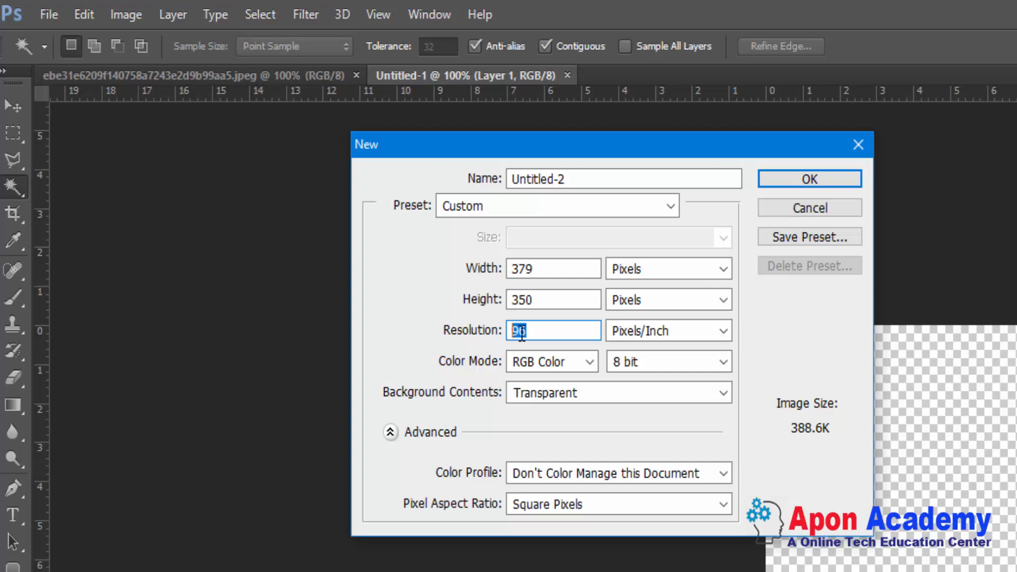
pyautogui.click(672, 264)
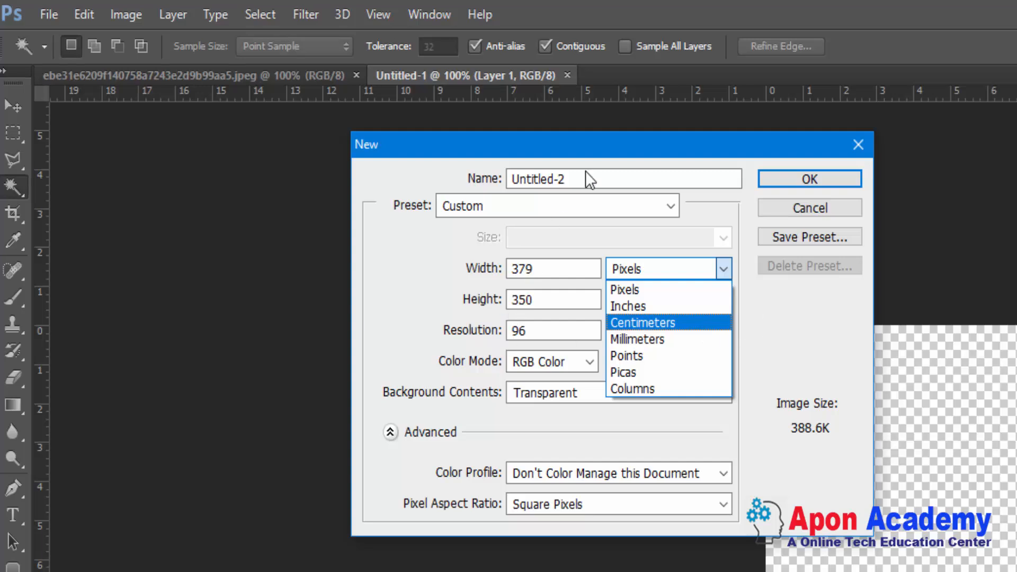
# Step: Keep pixel units and rename the new document from Untitled-2 to 'apon academy'
pyautogui.click(592, 183)
pyautogui.moveTo(567, 179); pyautogui.dragTo(506, 186)
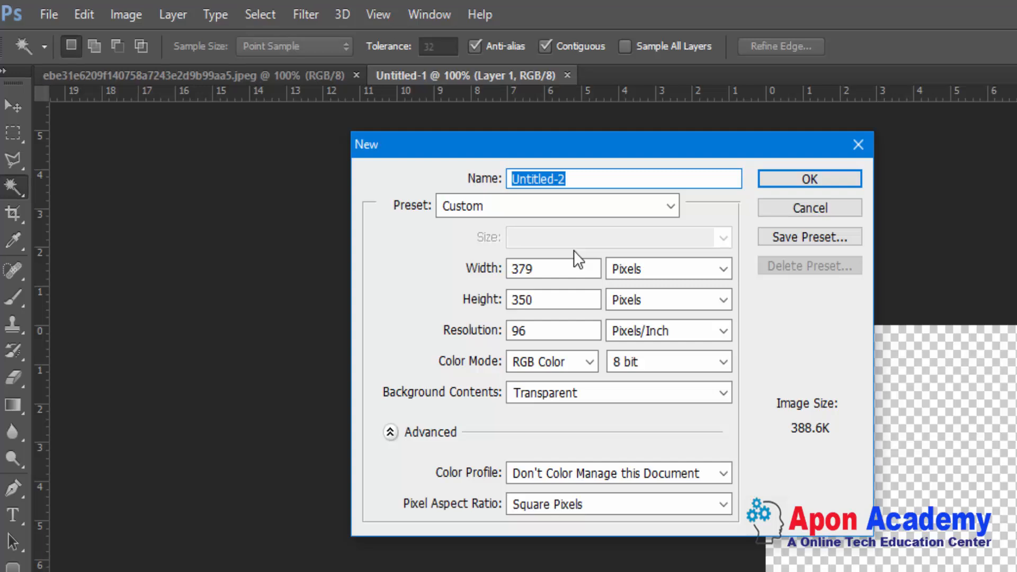
pyautogui.write('apon')
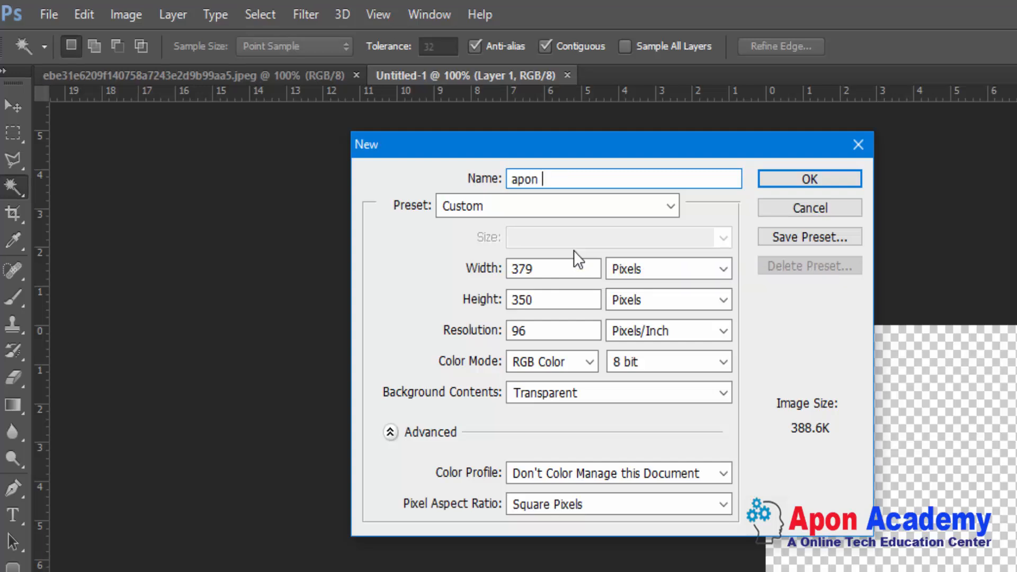
pyautogui.write(' academy')
pyautogui.click(651, 206)
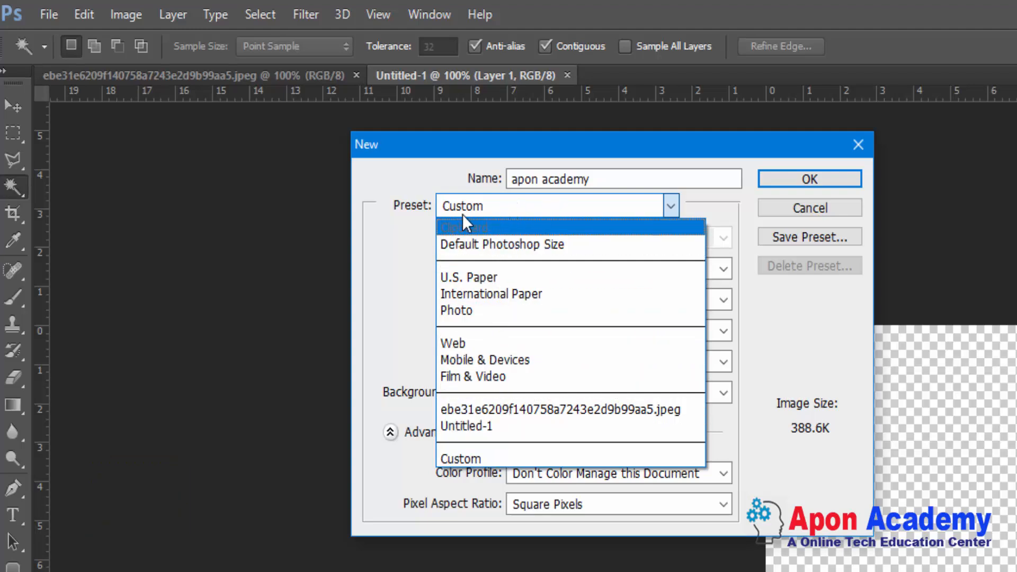
# Step: Keep the Custom preset, set Background Contents to White, and create the 379×350 apon academy document
pyautogui.click(396, 256)
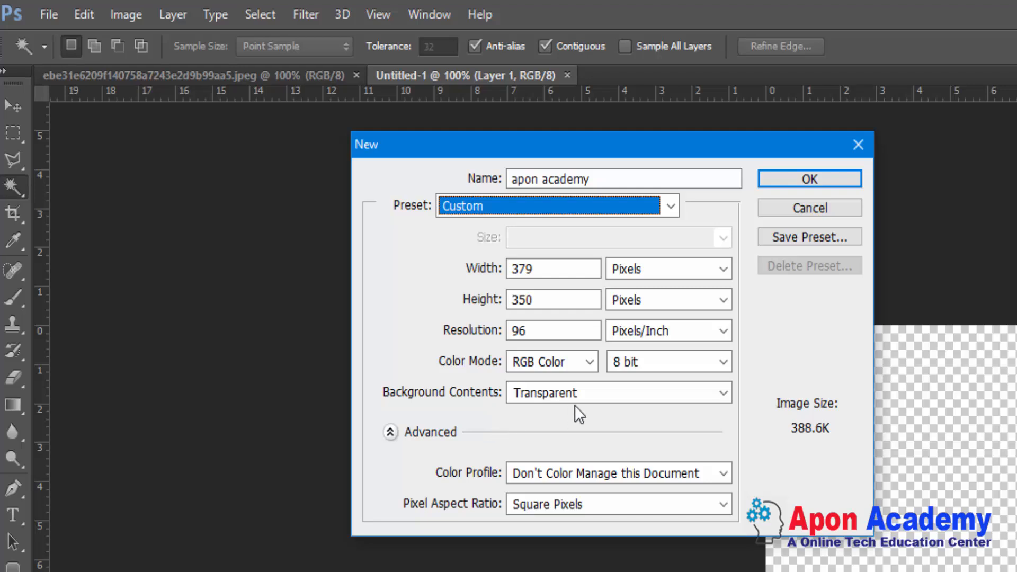
pyautogui.click(627, 393)
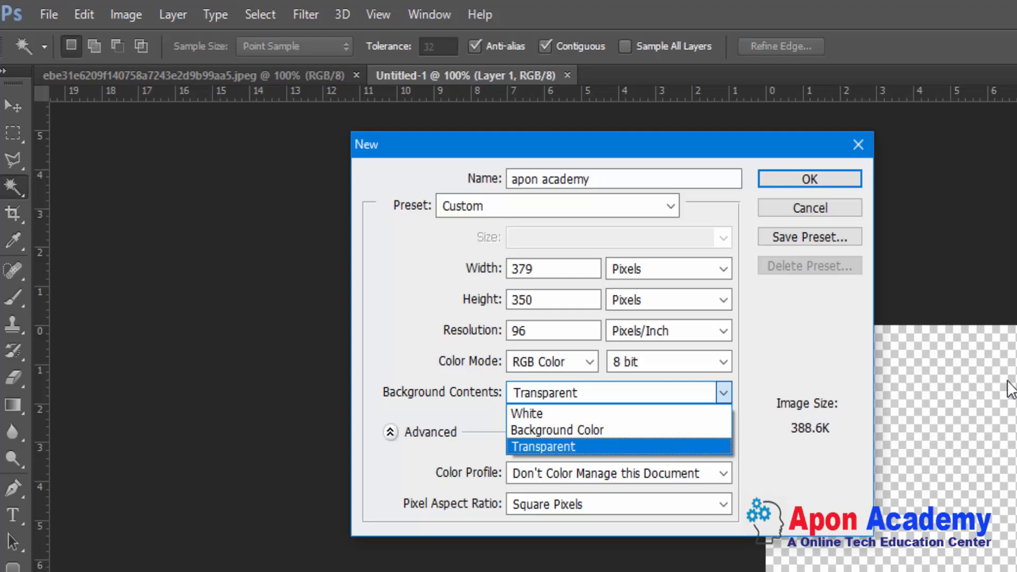
pyautogui.click(556, 413)
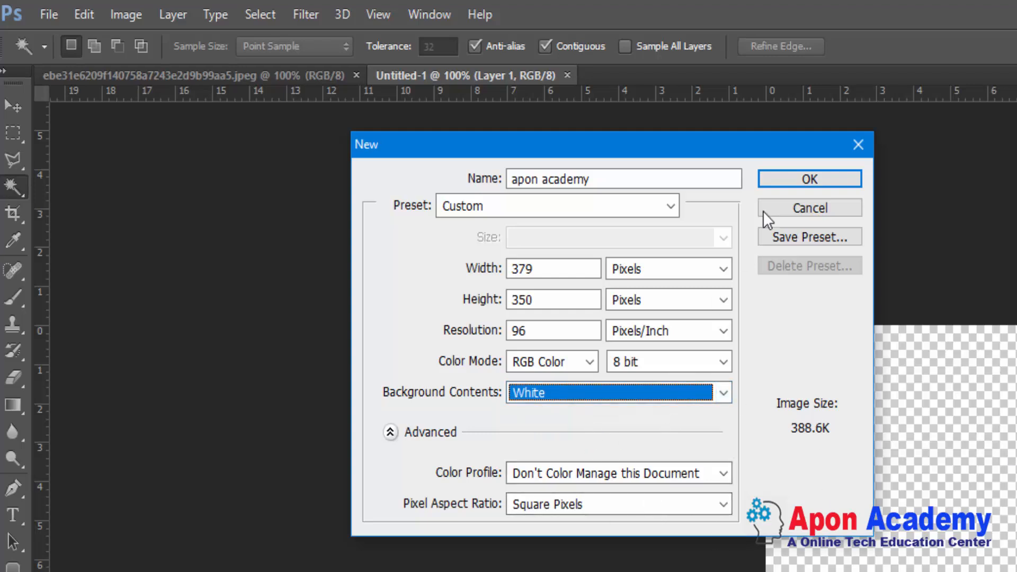
pyautogui.click(796, 183)
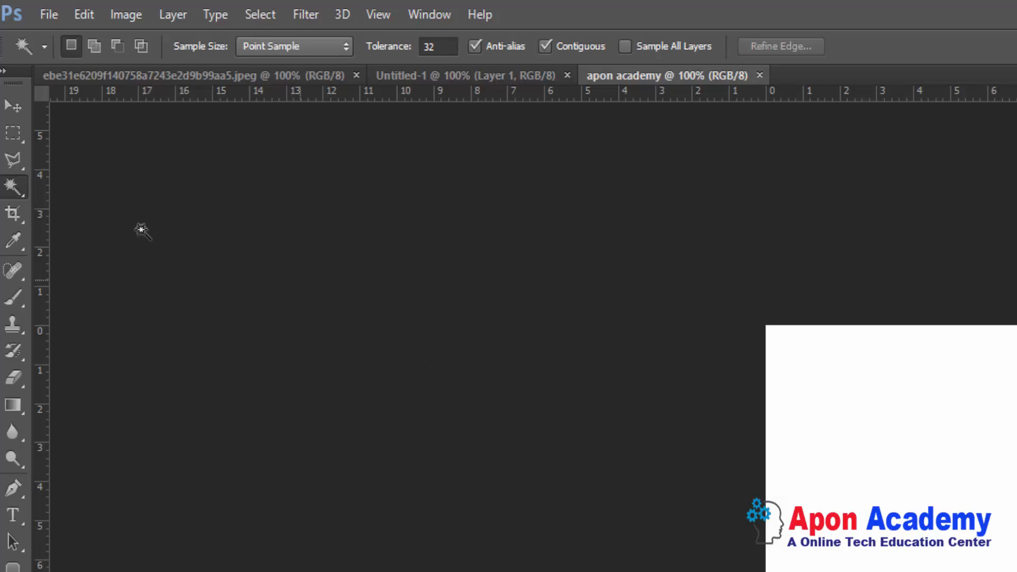
# Step: Cancel an extra new-document dialog without creating anything, returning to the File menu
pyautogui.click(50, 13)
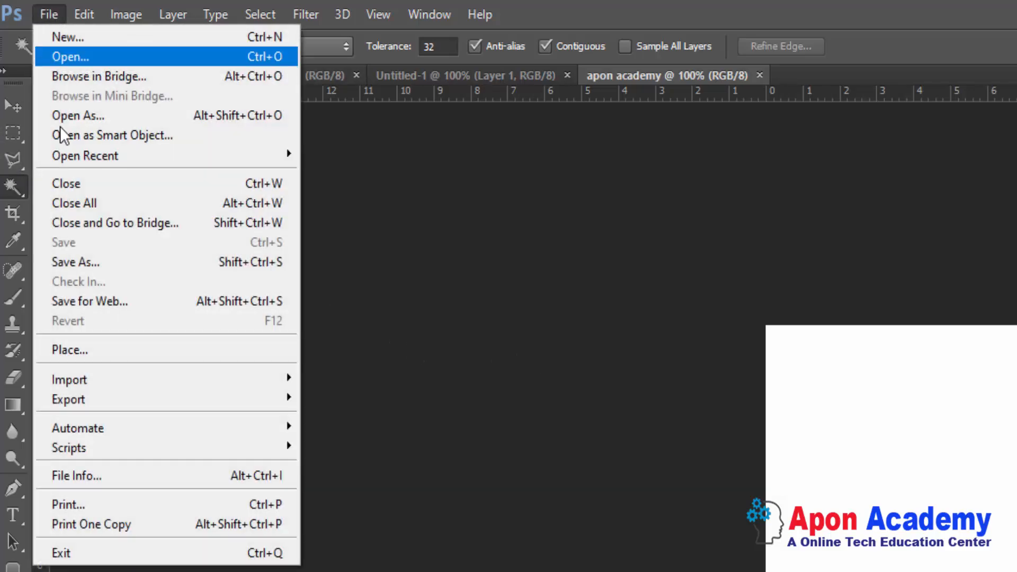
pyautogui.click(68, 37)
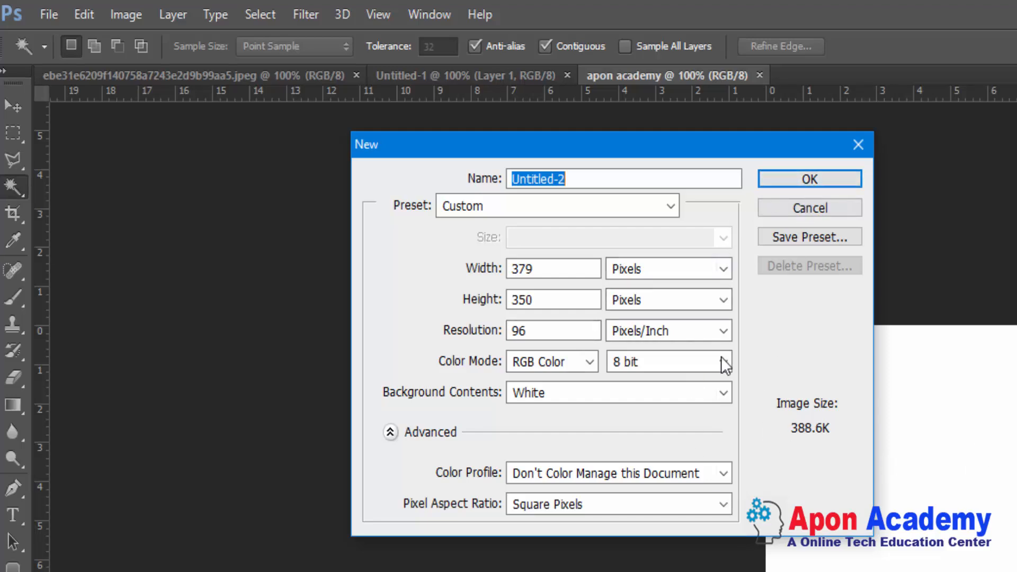
pyautogui.click(858, 145)
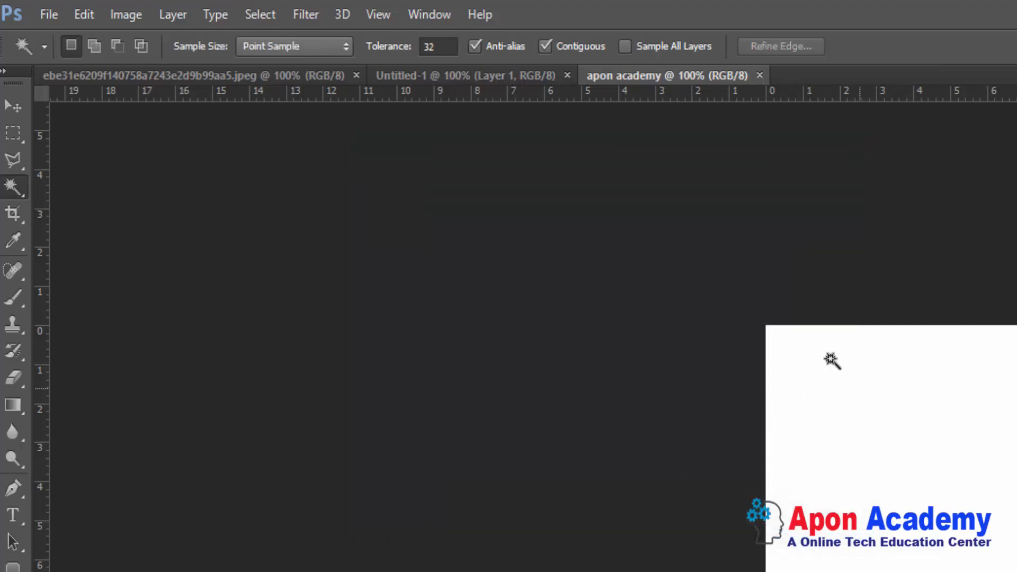
pyautogui.click(46, 13)
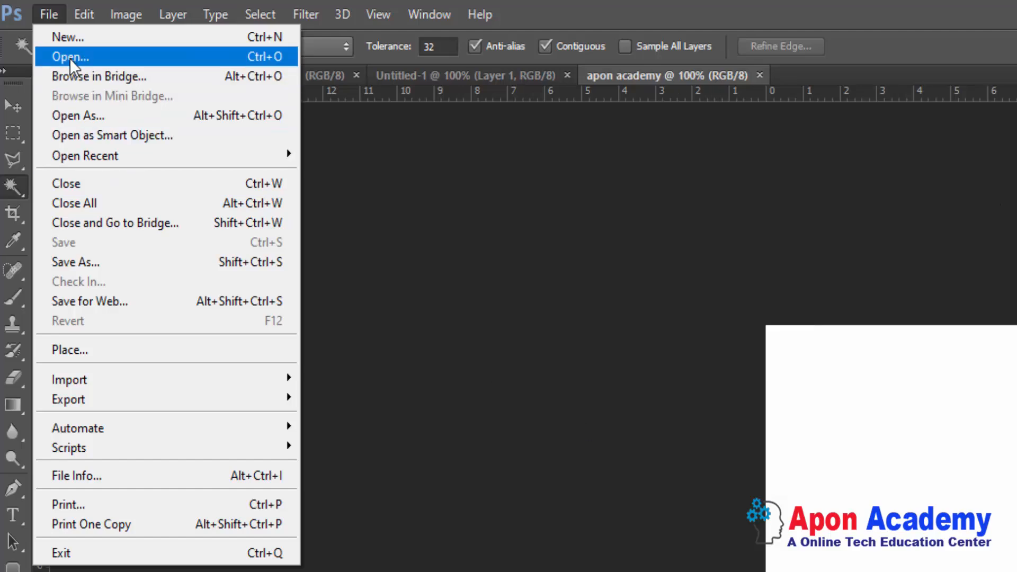
# Step: Open follow-1277026_1280.png from the Downloads folder
pyautogui.click(69, 58)
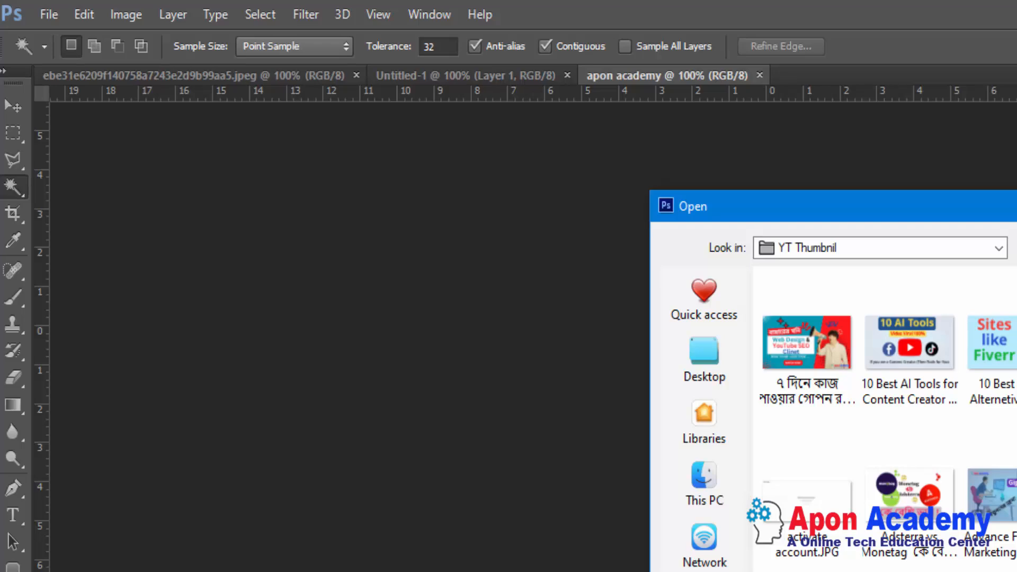
pyautogui.press('Escape')
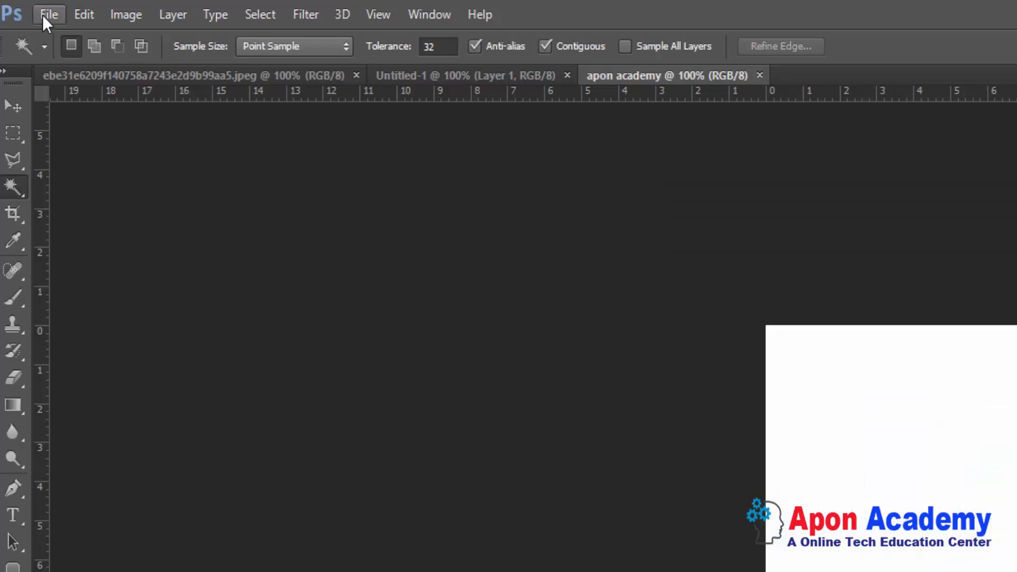
pyautogui.click(42, 15)
pyautogui.click(75, 55)
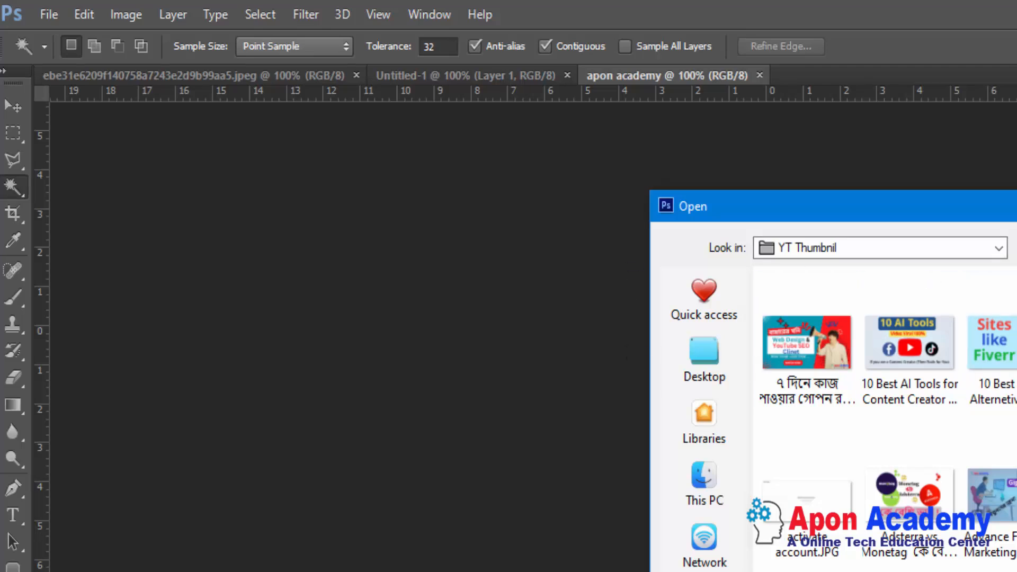
pyautogui.press('BackSpace')
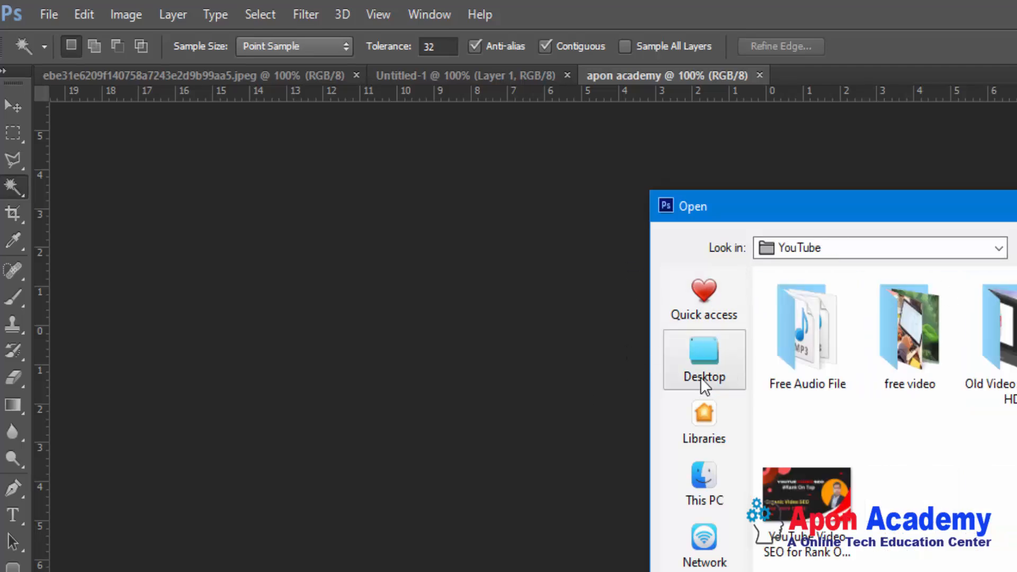
pyautogui.click(700, 351)
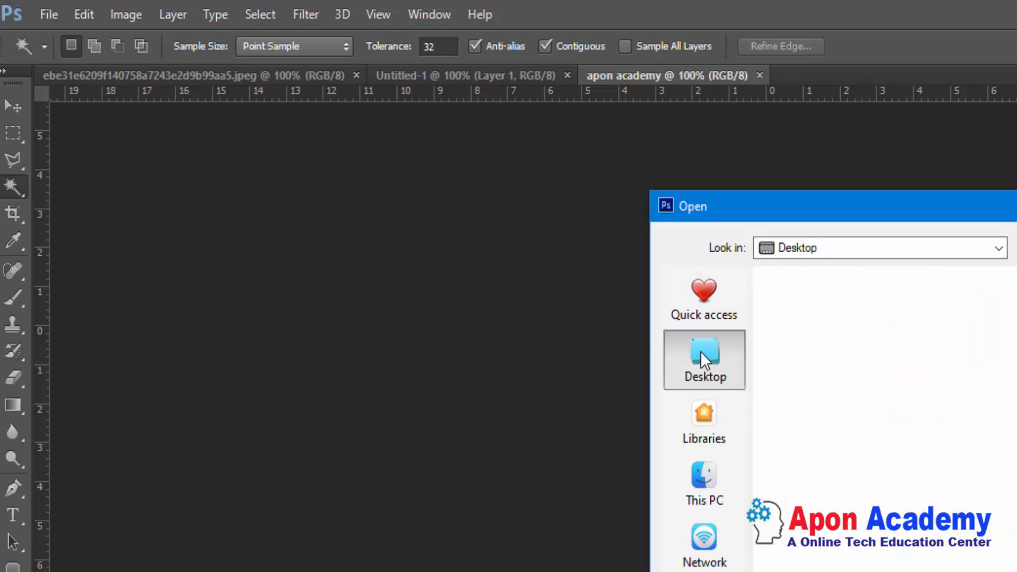
pyautogui.click(720, 491)
pyautogui.click(719, 283)
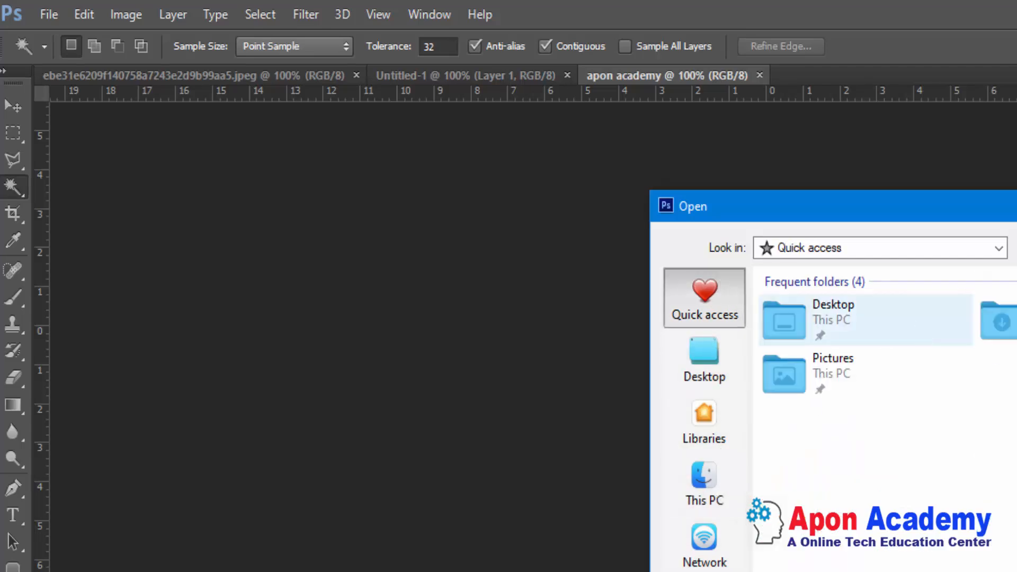
pyautogui.doubleClick(995, 320)
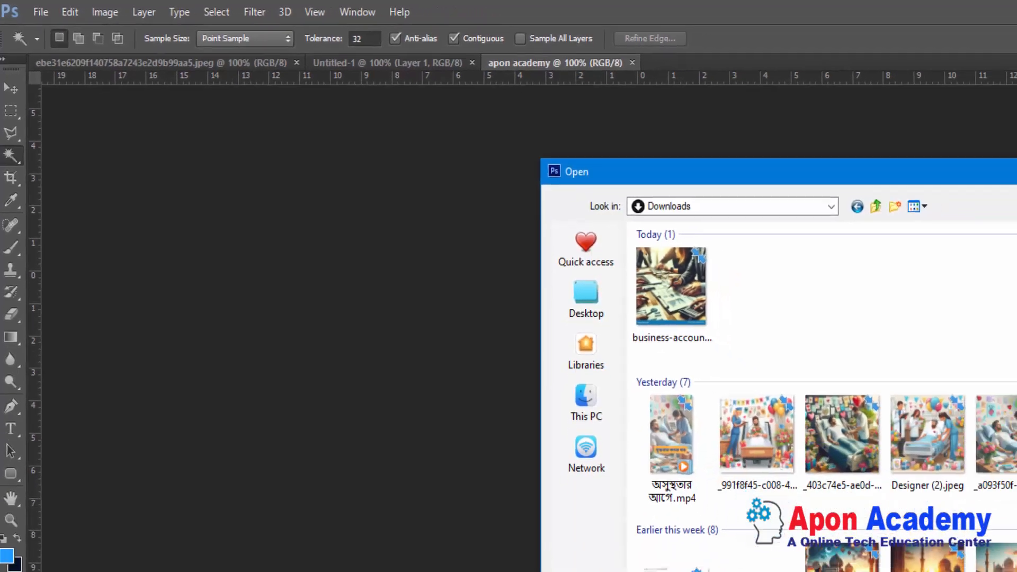
pyautogui.click(867, 350)
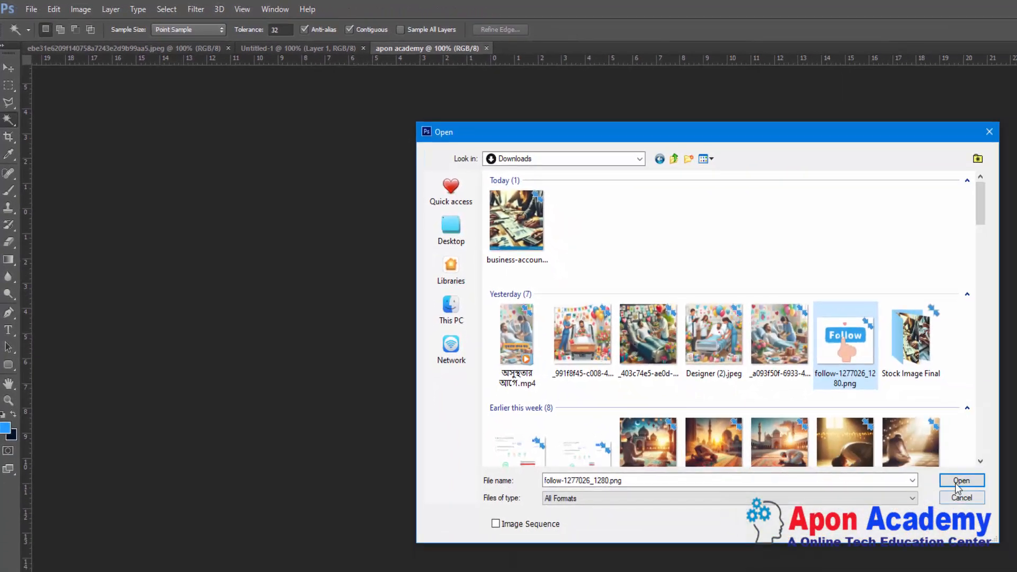
pyautogui.click(960, 481)
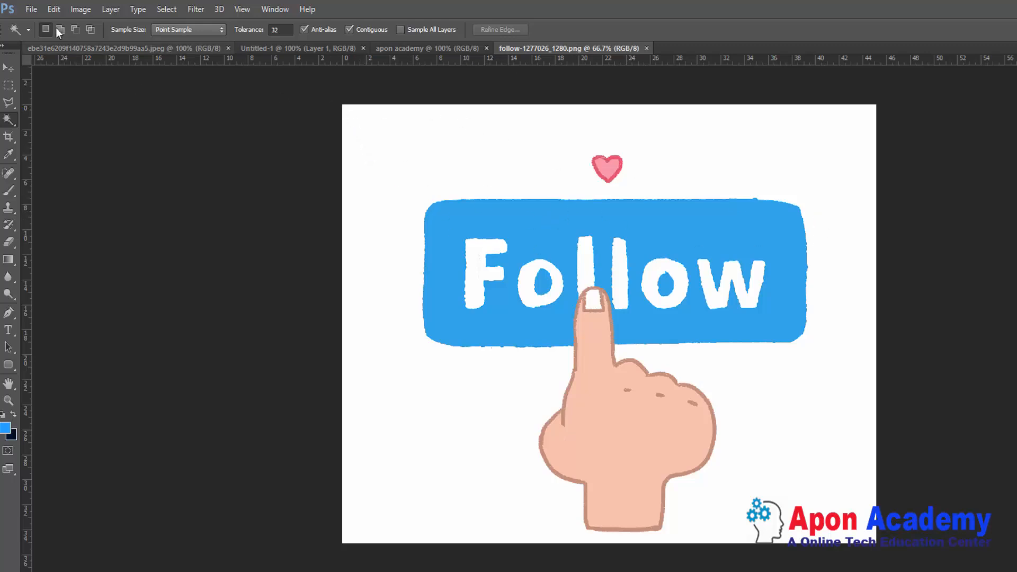
# Step: Open the hospital illustration from Downloads as a smart object
pyautogui.click(32, 9)
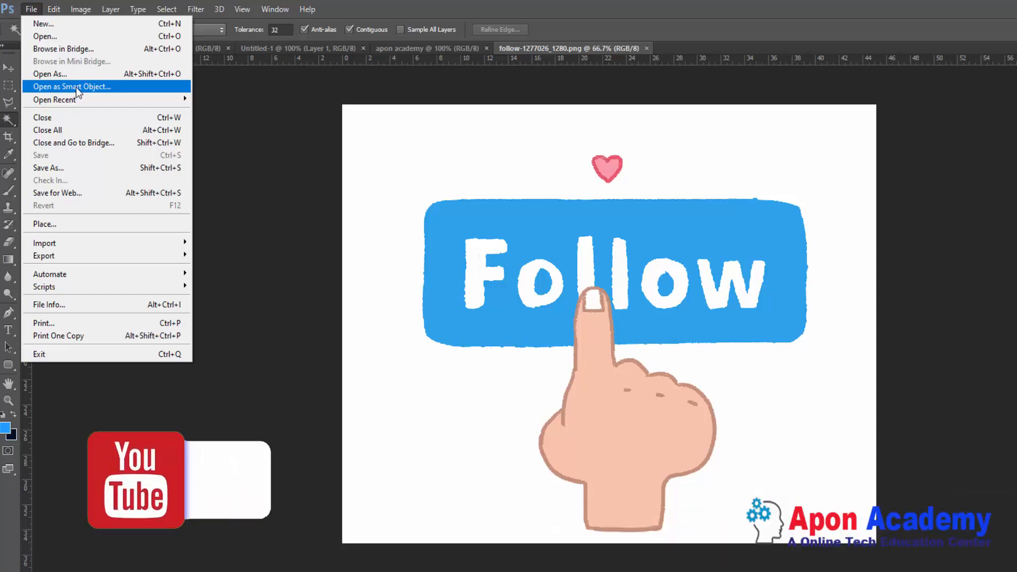
pyautogui.click(77, 87)
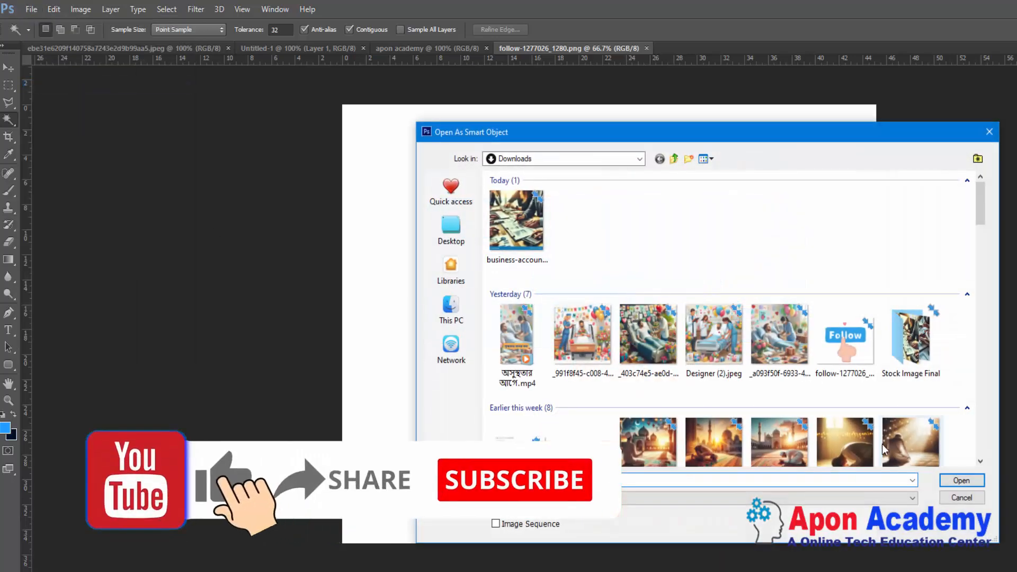
pyautogui.click(589, 338)
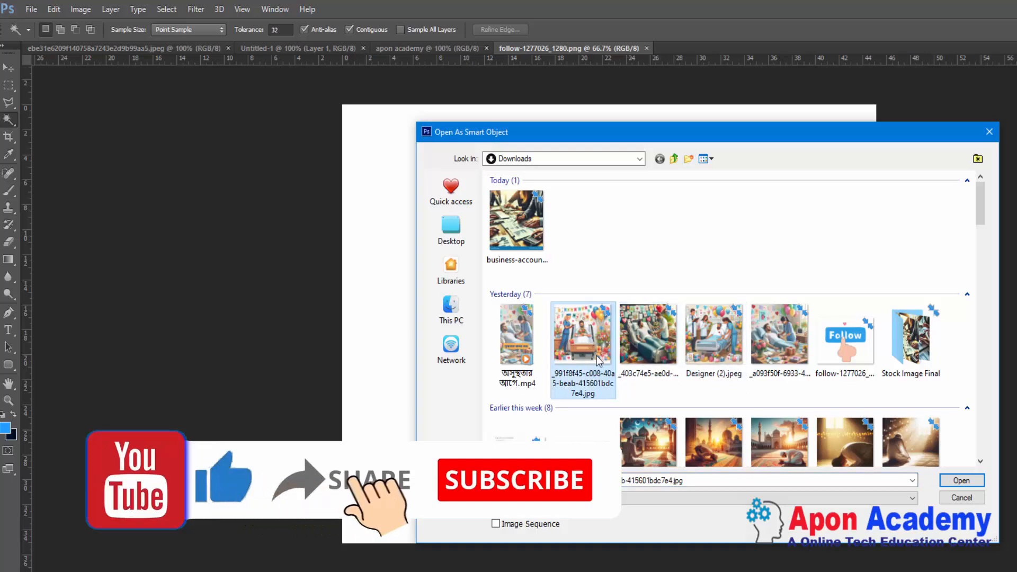
pyautogui.click(959, 480)
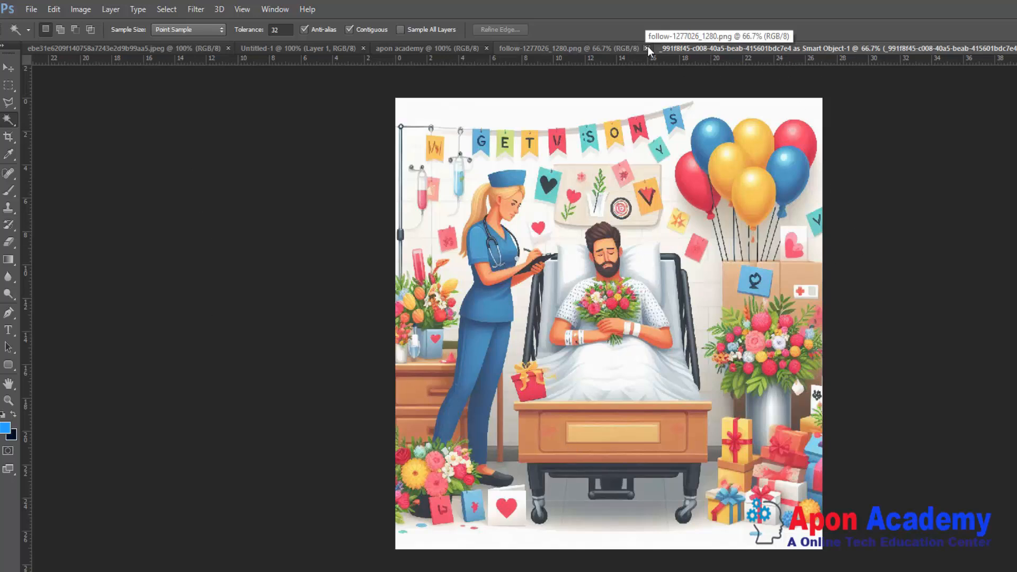
# Step: Close the Follow image and the hospital smart-object document, discarding changes
pyautogui.click(599, 47)
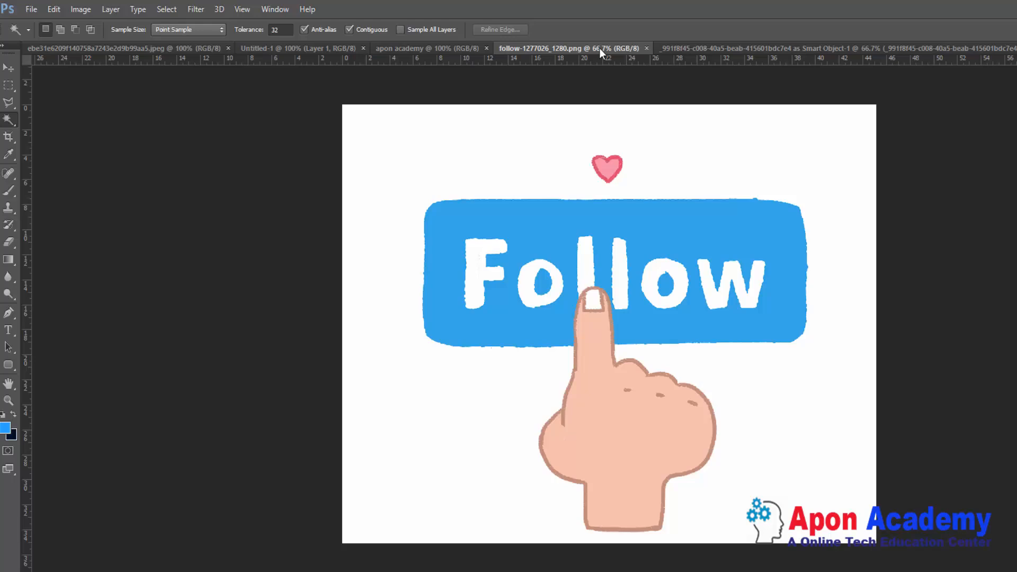
pyautogui.click(646, 49)
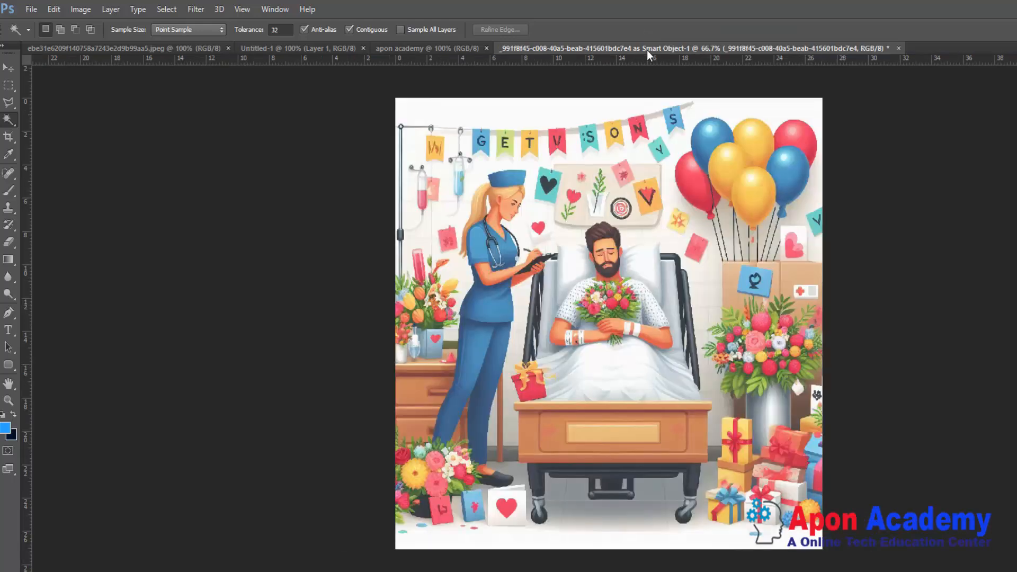
pyautogui.rightClick(644, 47)
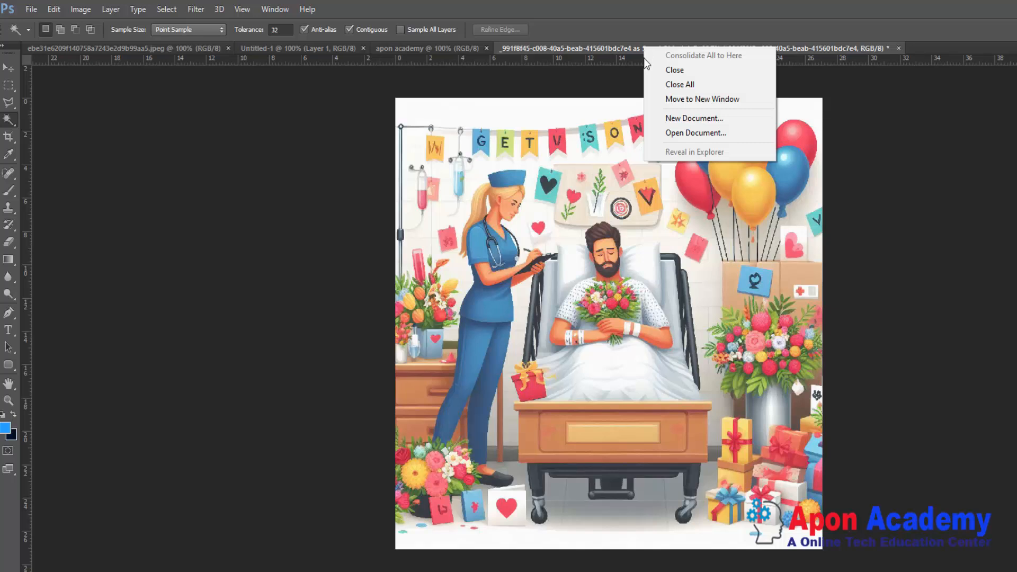
pyautogui.click(684, 69)
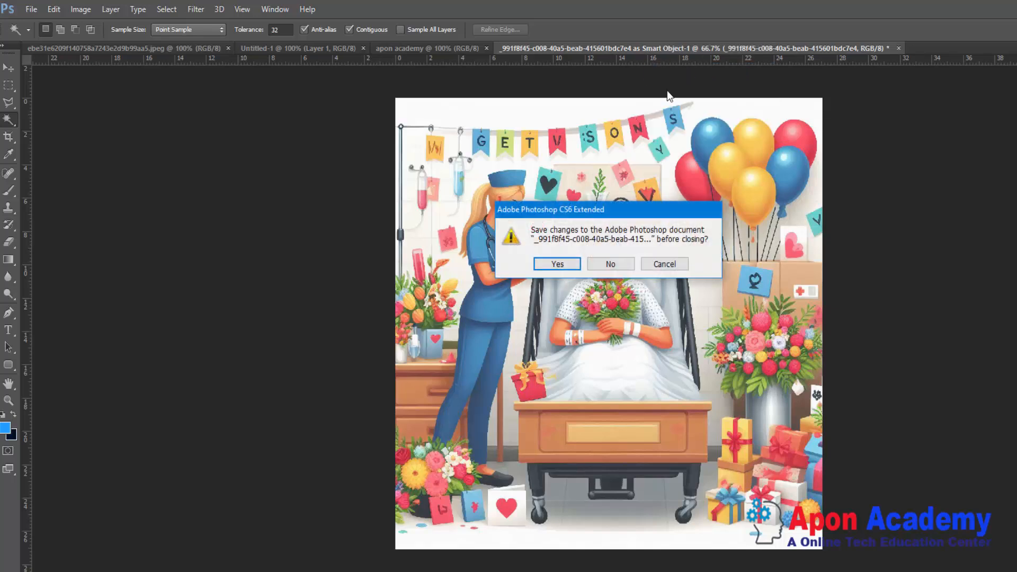
pyautogui.click(612, 264)
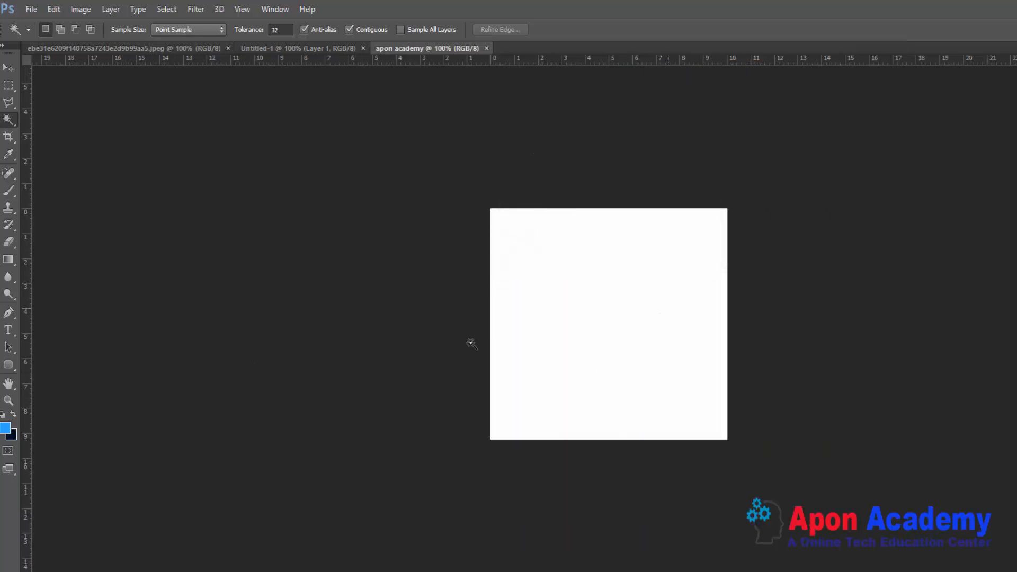
# Step: Open the hospital illustration JPG from Downloads as a normal document
pyautogui.click(31, 9)
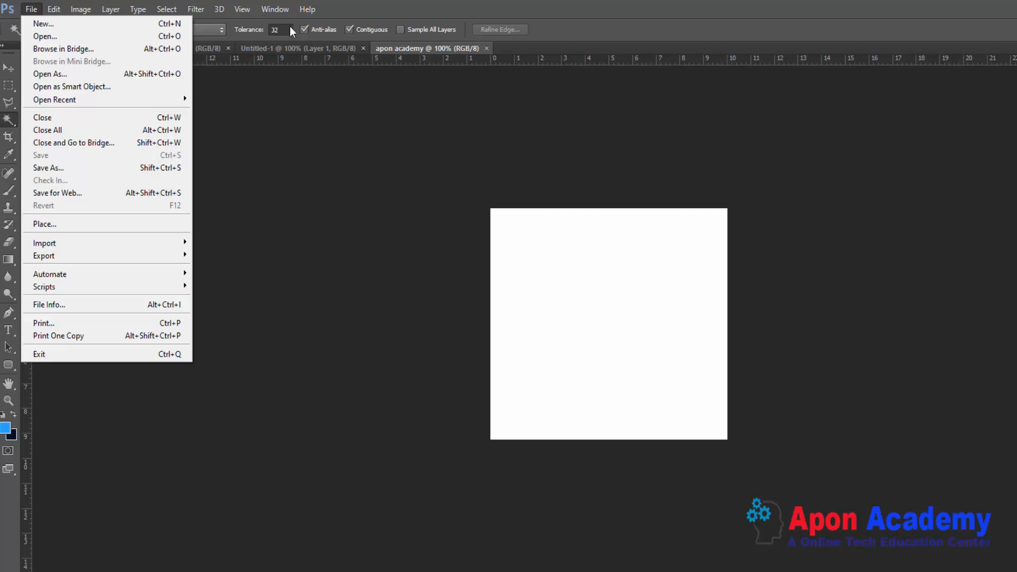
pyautogui.click(45, 36)
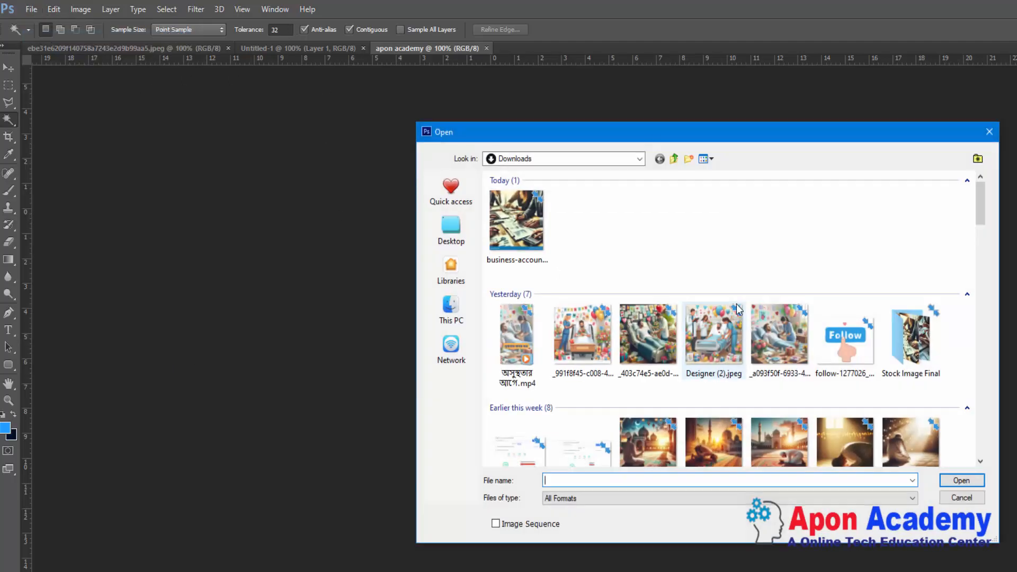
pyautogui.doubleClick(582, 336)
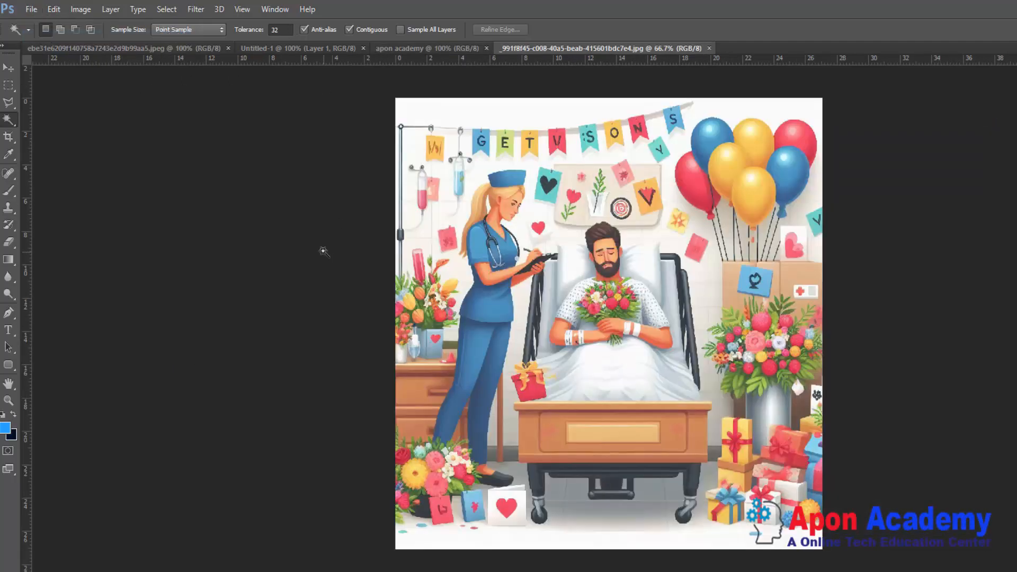
pyautogui.click(31, 10)
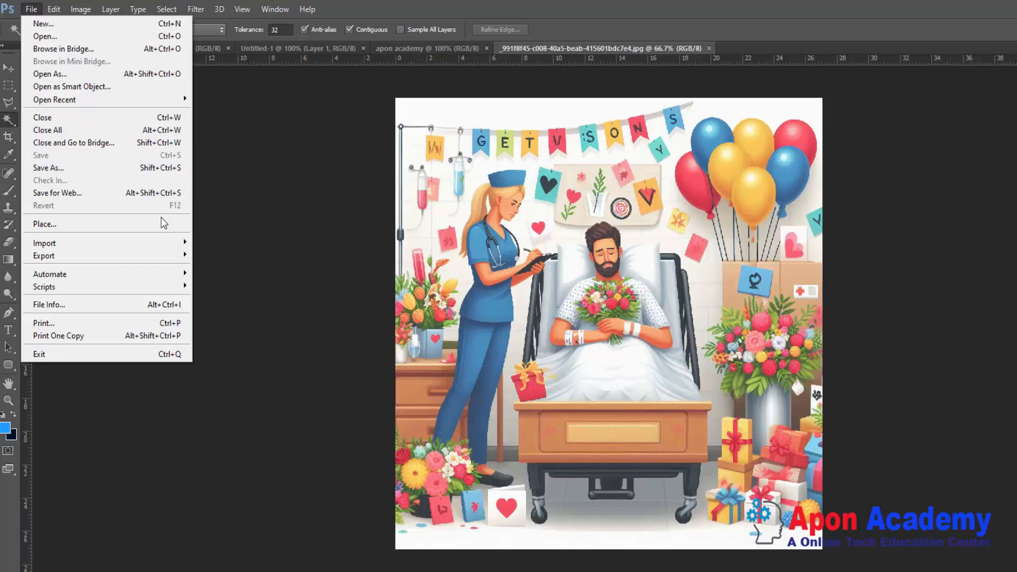
pyautogui.click(335, 250)
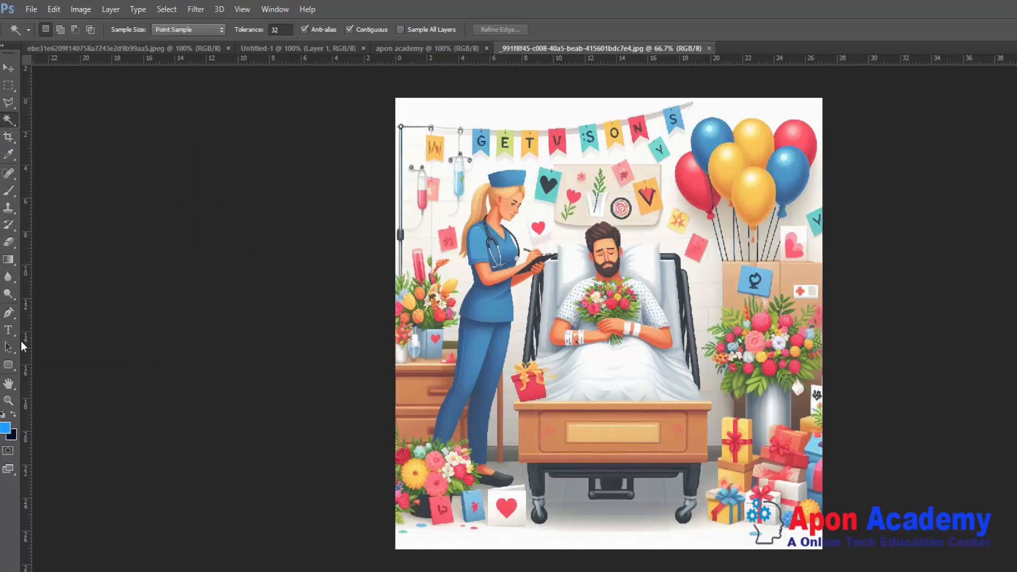
# Step: Type 'apon academy' in blue Tahoma Bold 24 pt on the illustration and drag it near the bottom
pyautogui.click(8, 329)
pyautogui.moveTo(475, 200); pyautogui.dragTo(715, 517)
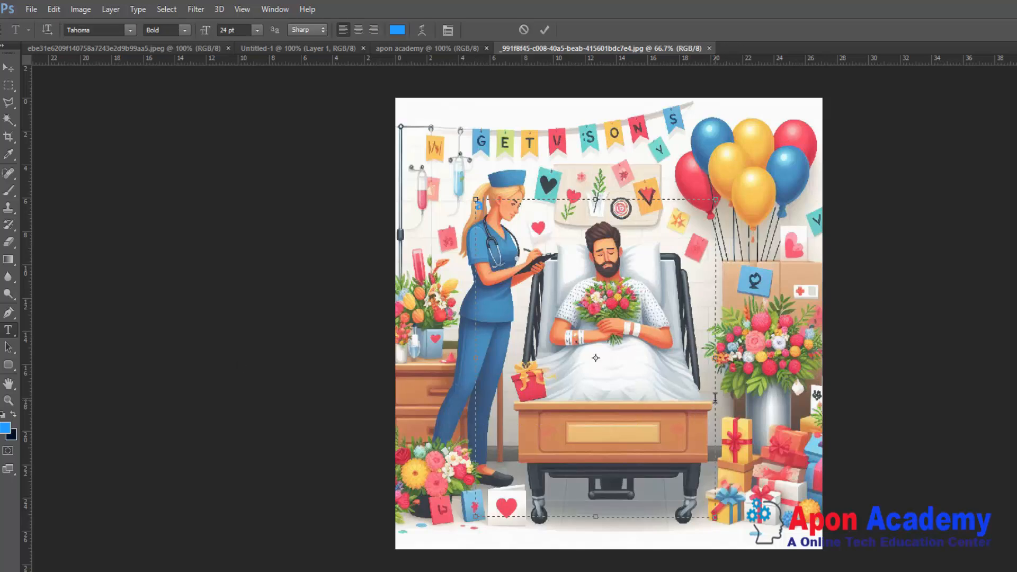
pyautogui.write('apon academy')
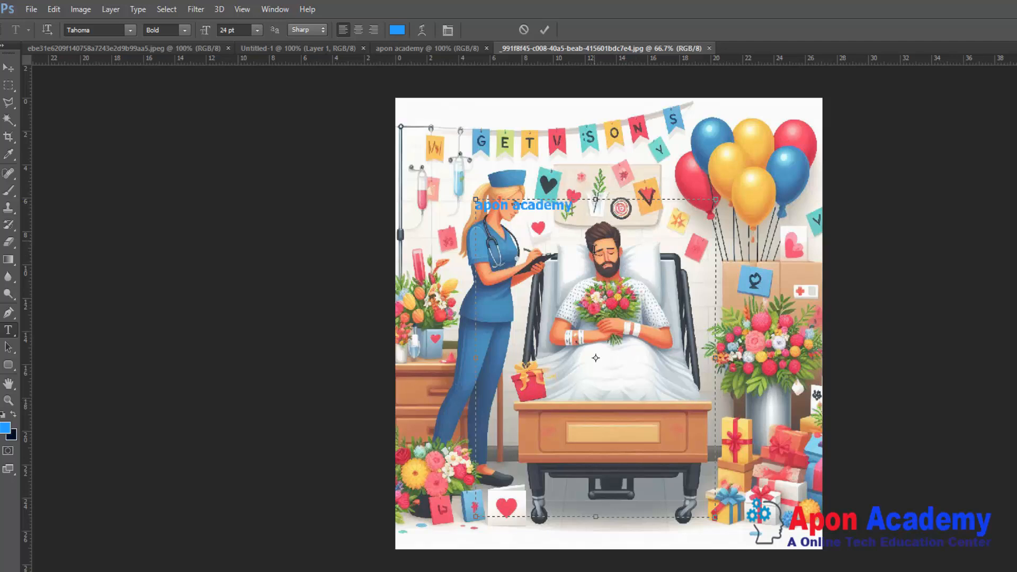
pyautogui.moveTo(596, 200); pyautogui.dragTo(597, 463)
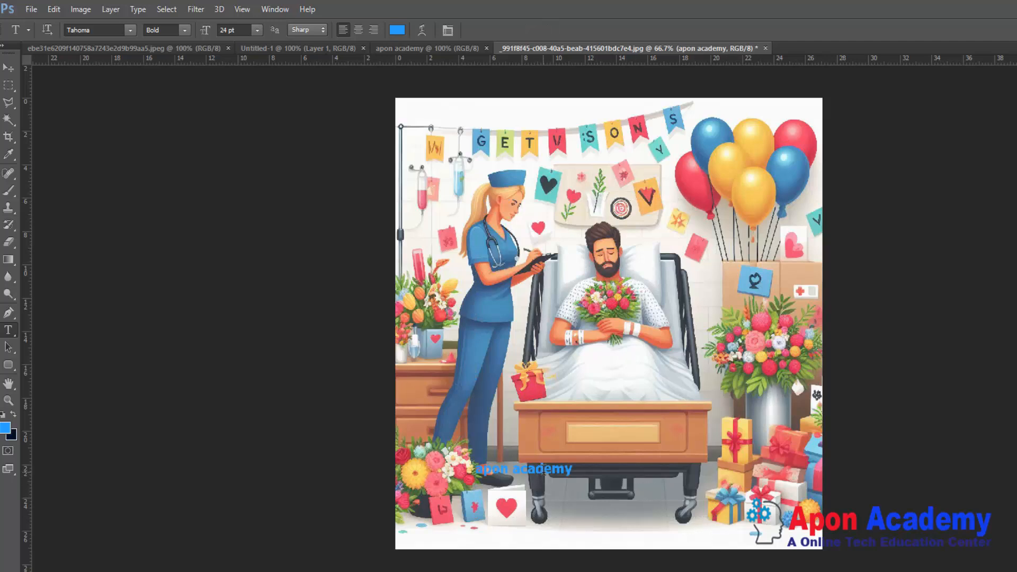
# Step: Drag the blue 'apon academy' text up to the top-left corner above the banner and commit it
pyautogui.click(543, 471)
pyautogui.moveTo(653, 536); pyautogui.dragTo(584, 181)
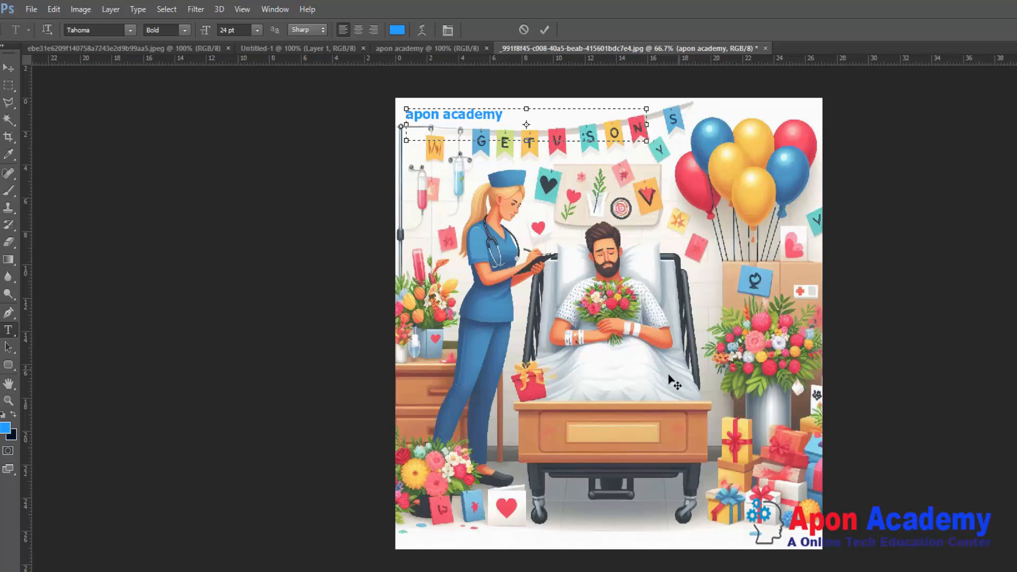
pyautogui.click(545, 30)
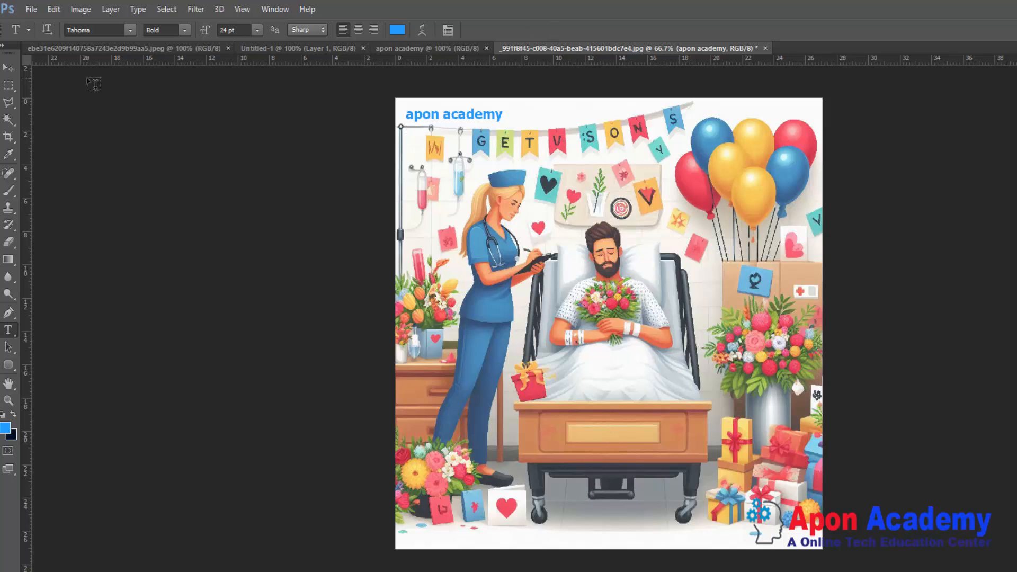
pyautogui.click(32, 9)
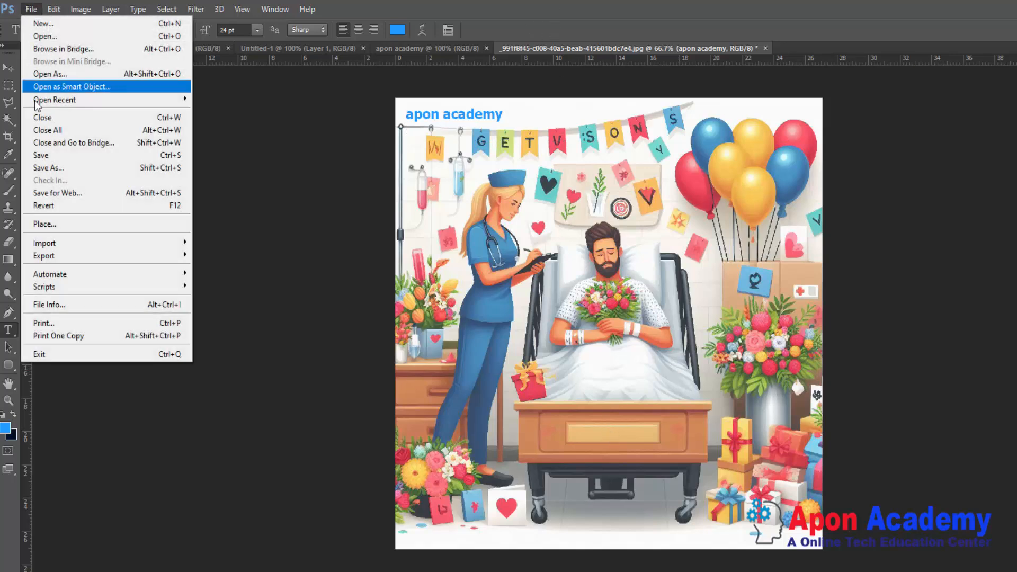
# Step: Save the illustration as apon academy.jpg in Downloads at JPEG quality 12, replacing the existing file
pyautogui.click(46, 157)
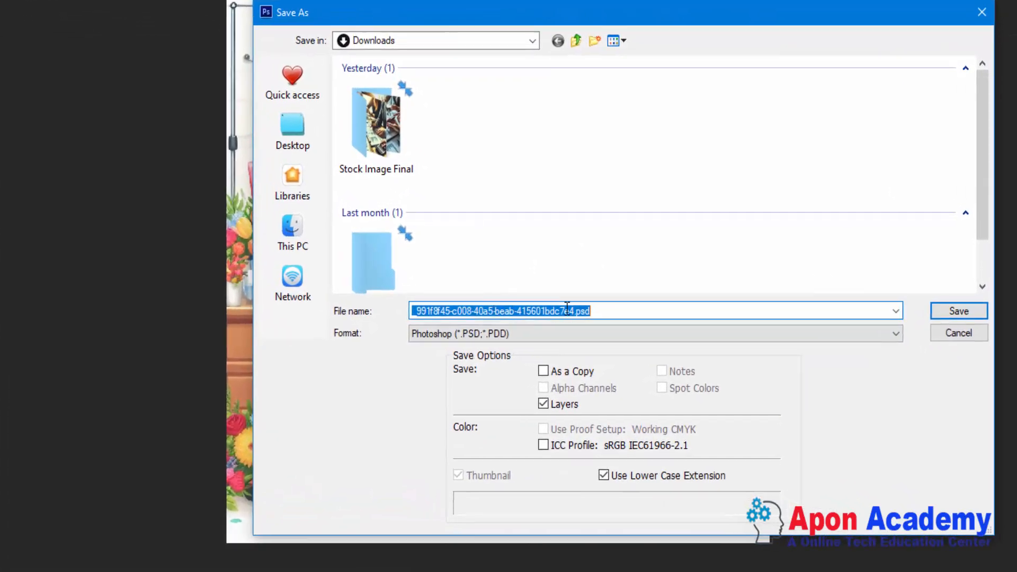
pyautogui.click(700, 364)
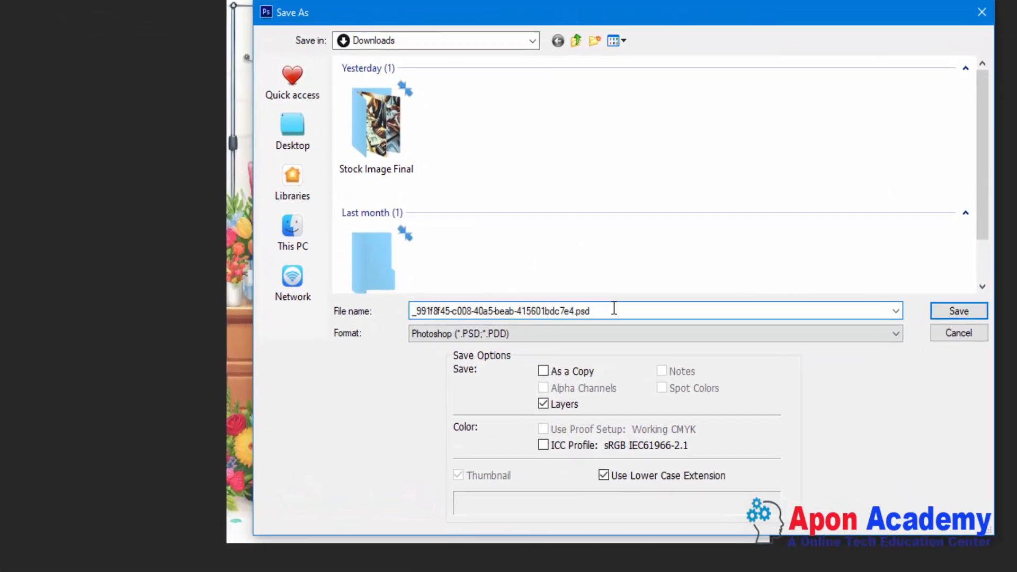
pyautogui.moveTo(620, 308); pyautogui.dragTo(373, 316)
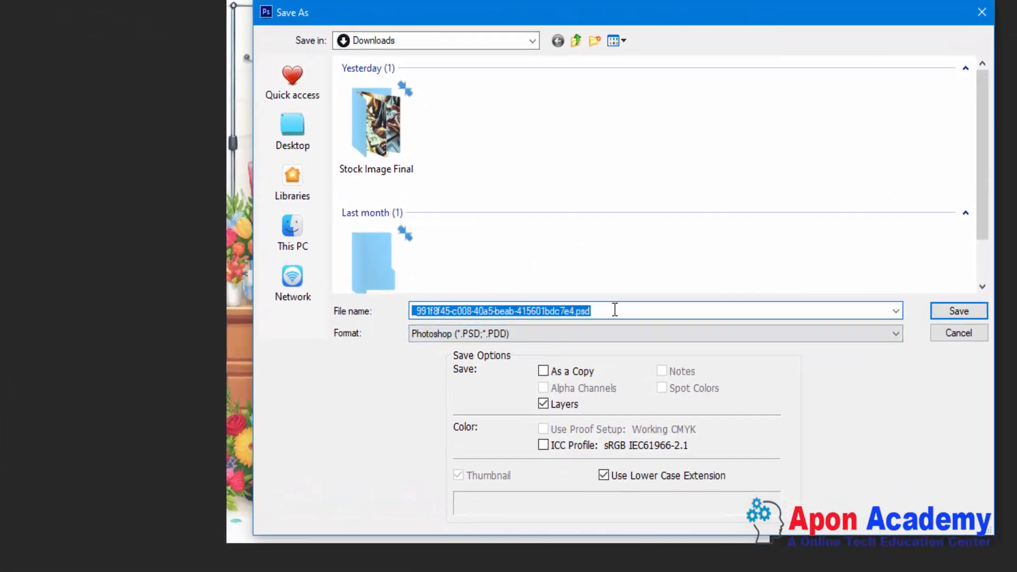
pyautogui.write('apon academy')
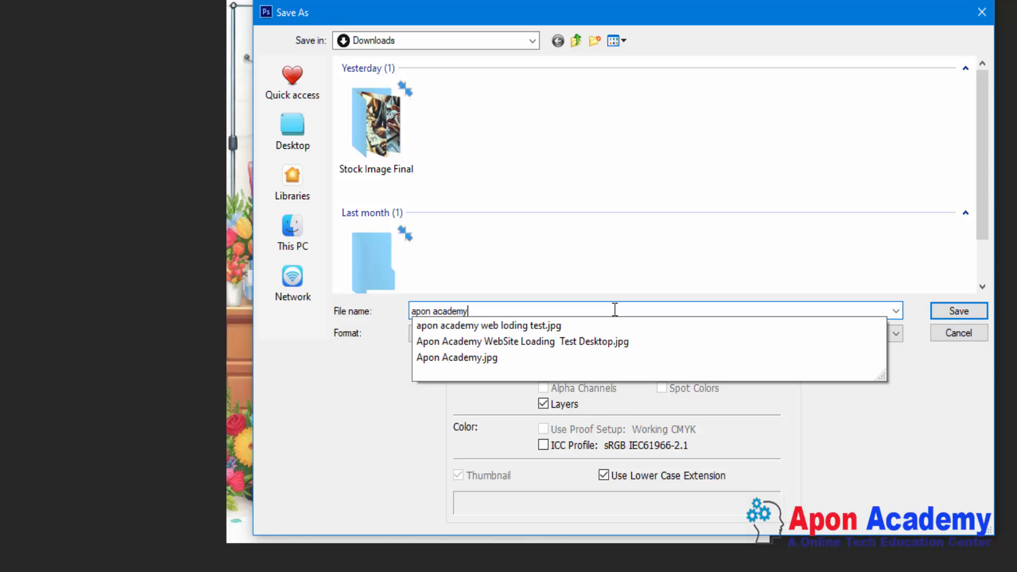
pyautogui.click(933, 399)
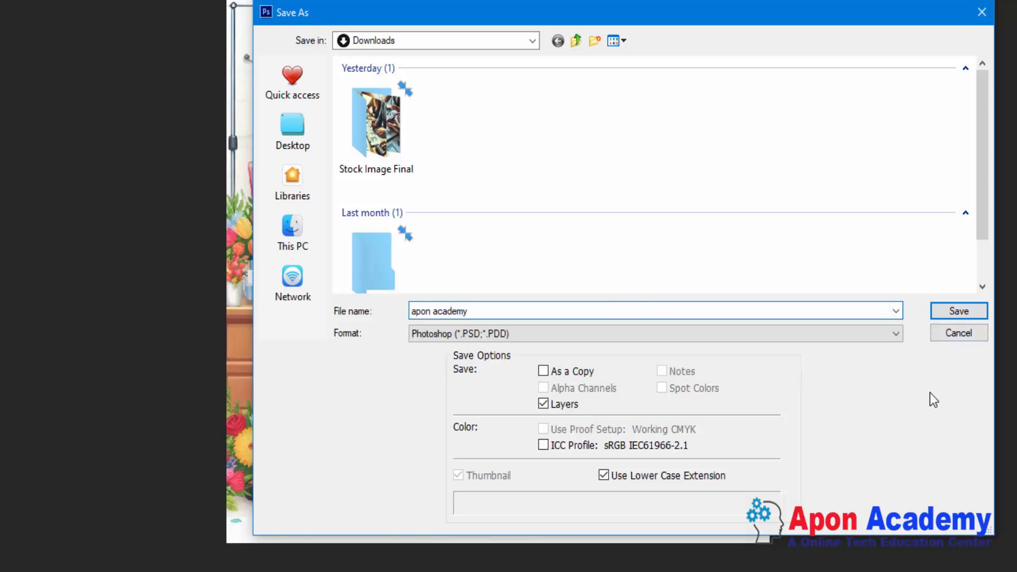
pyautogui.click(544, 335)
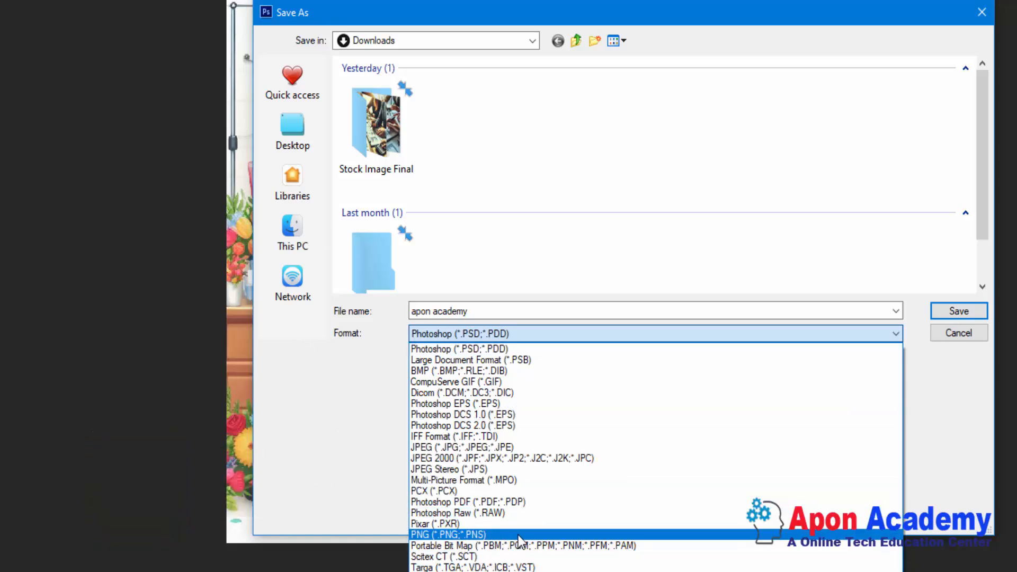
pyautogui.click(447, 448)
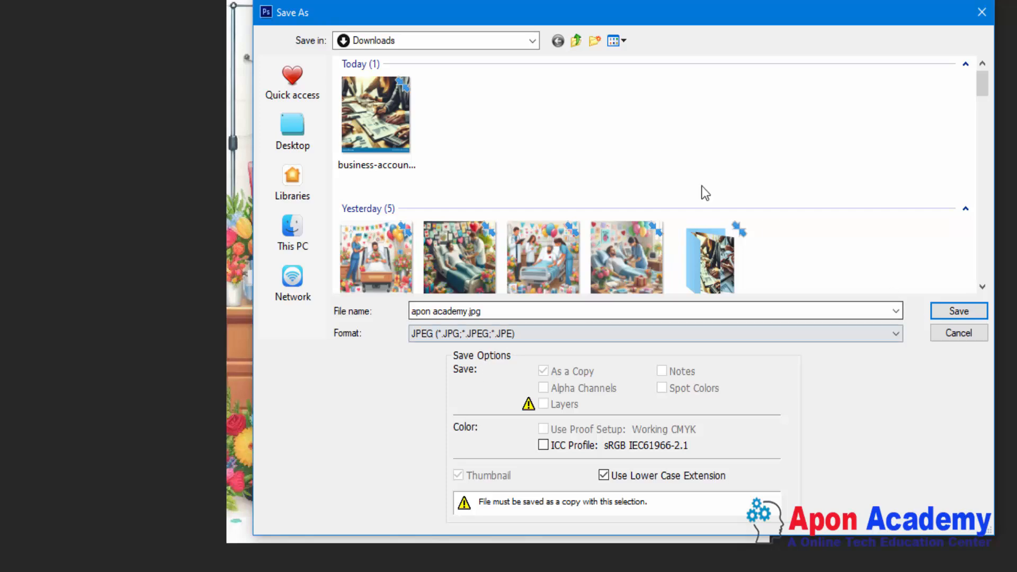
pyautogui.click(960, 311)
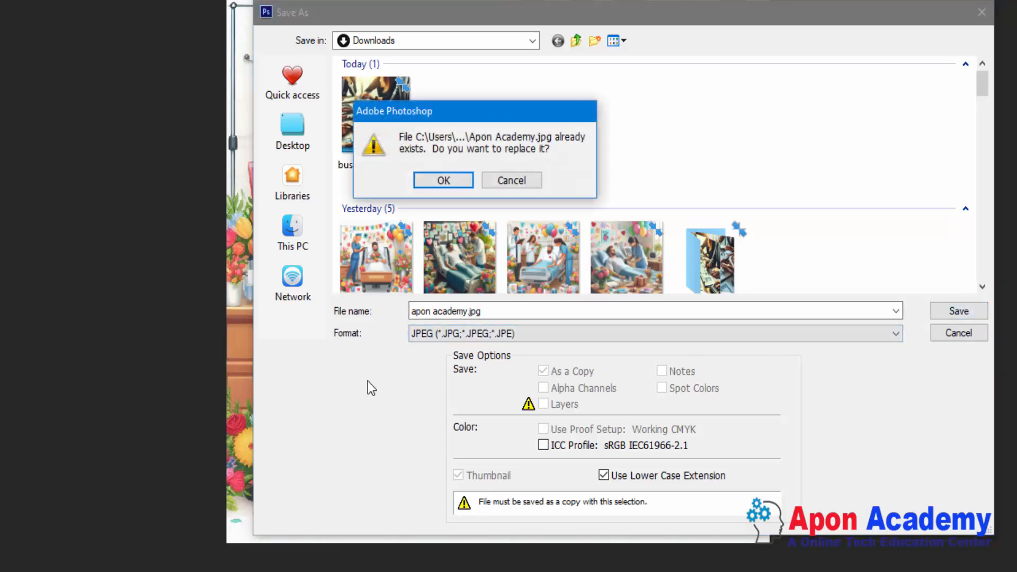
pyautogui.click(446, 180)
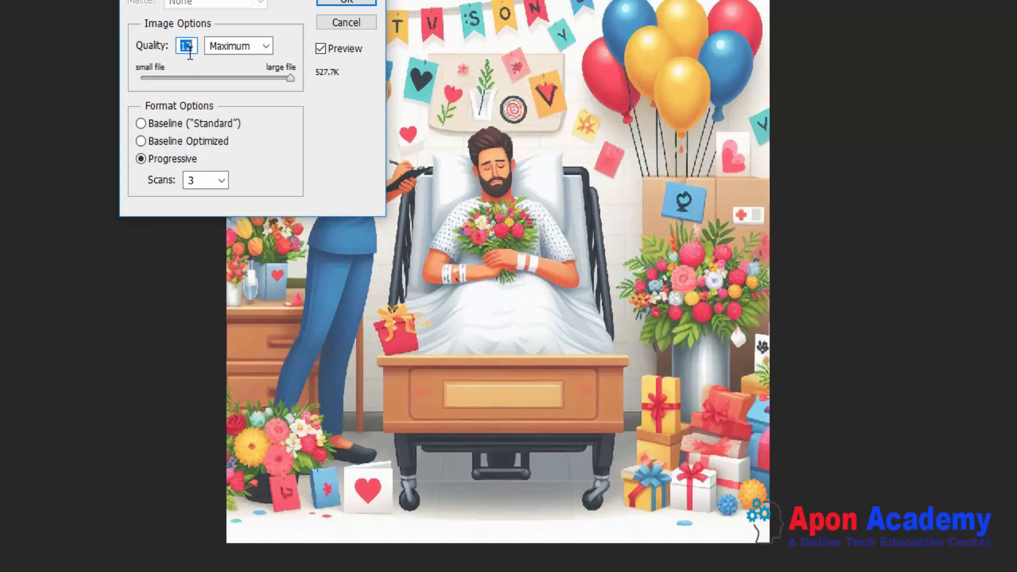
pyautogui.click(347, 2)
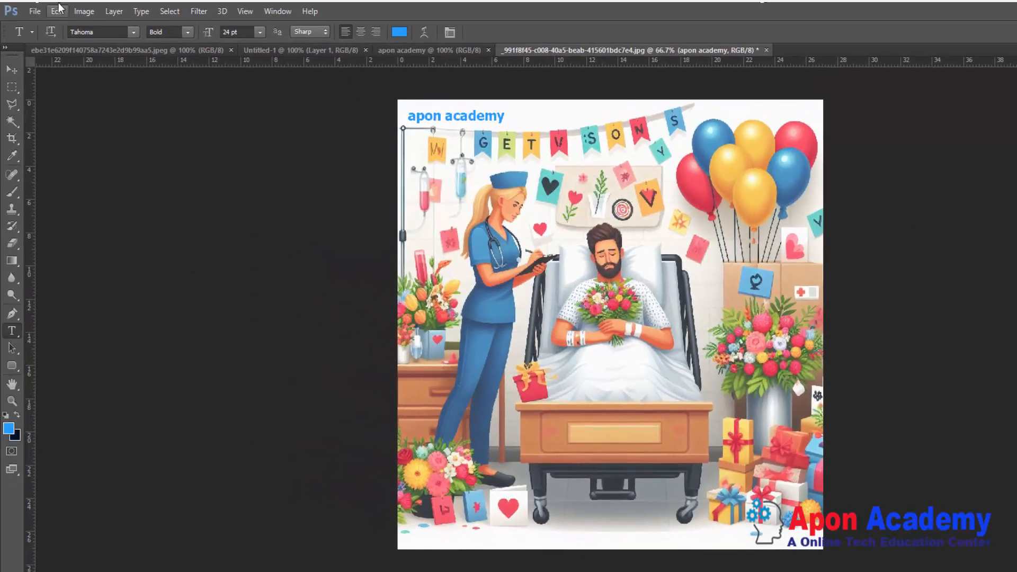
# Step: Save a PNG copy under a new file name with None/Fast compression
pyautogui.click(34, 12)
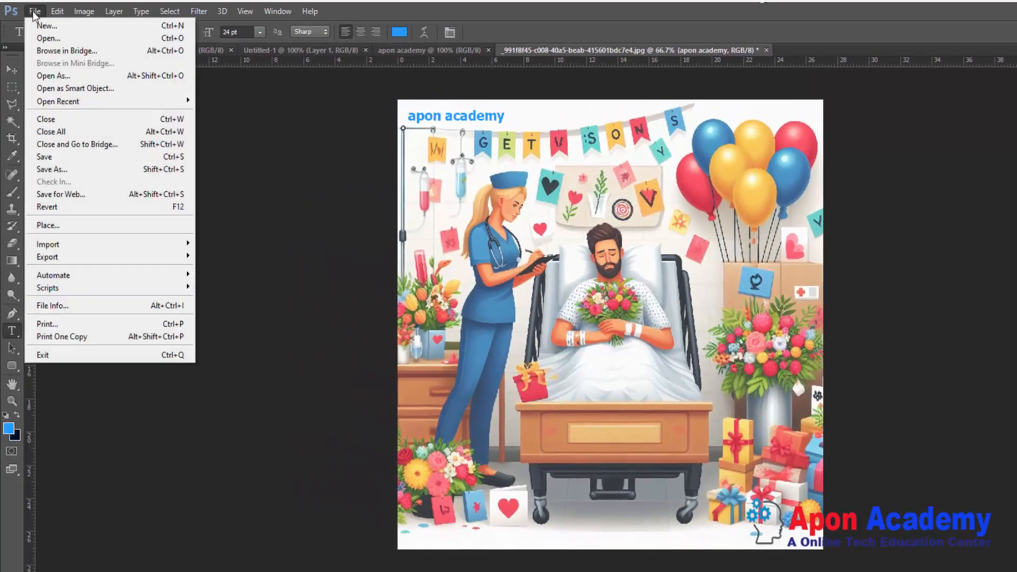
pyautogui.click(935, 208)
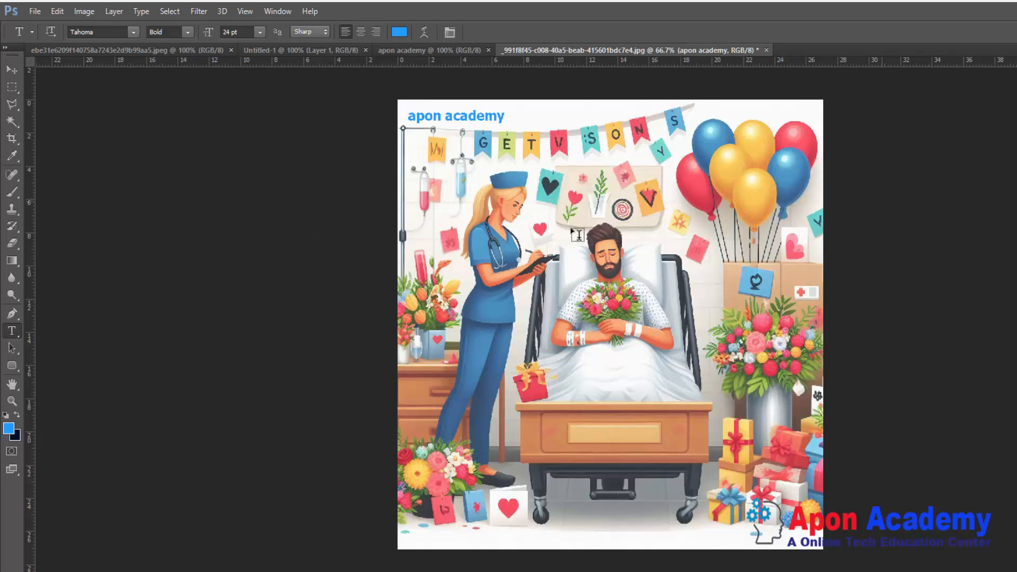
pyautogui.click(32, 13)
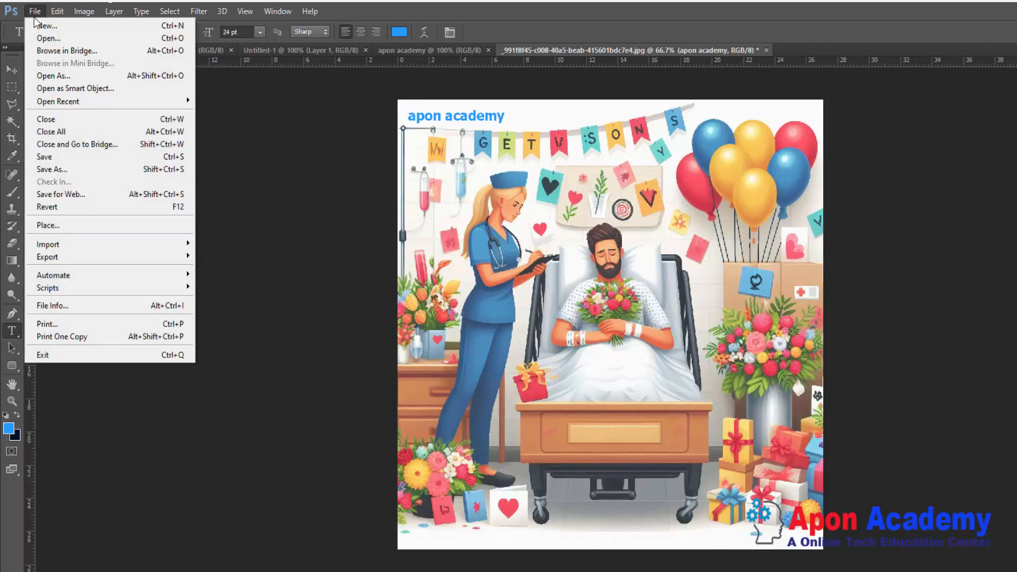
pyautogui.click(52, 169)
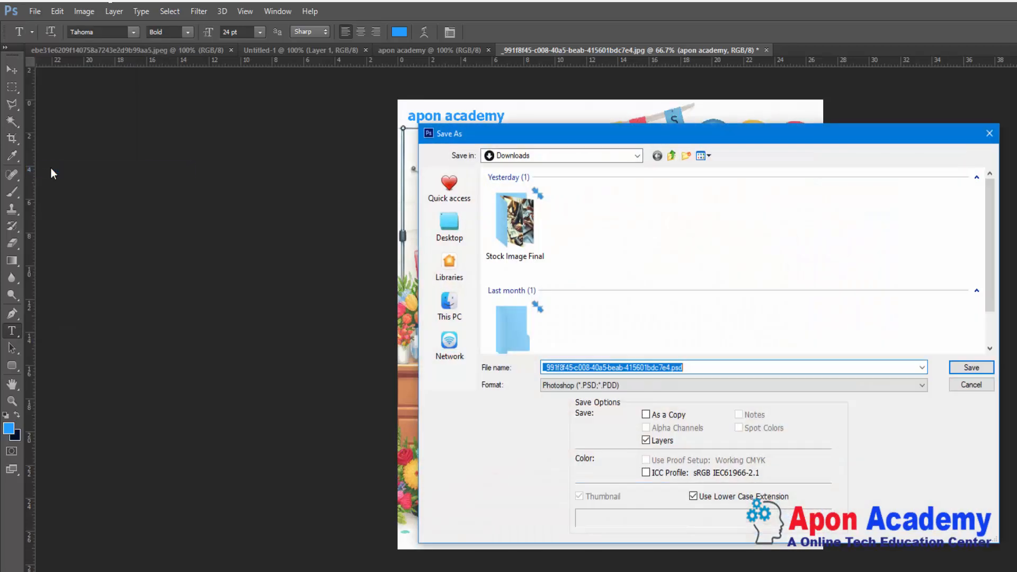
pyautogui.click(648, 386)
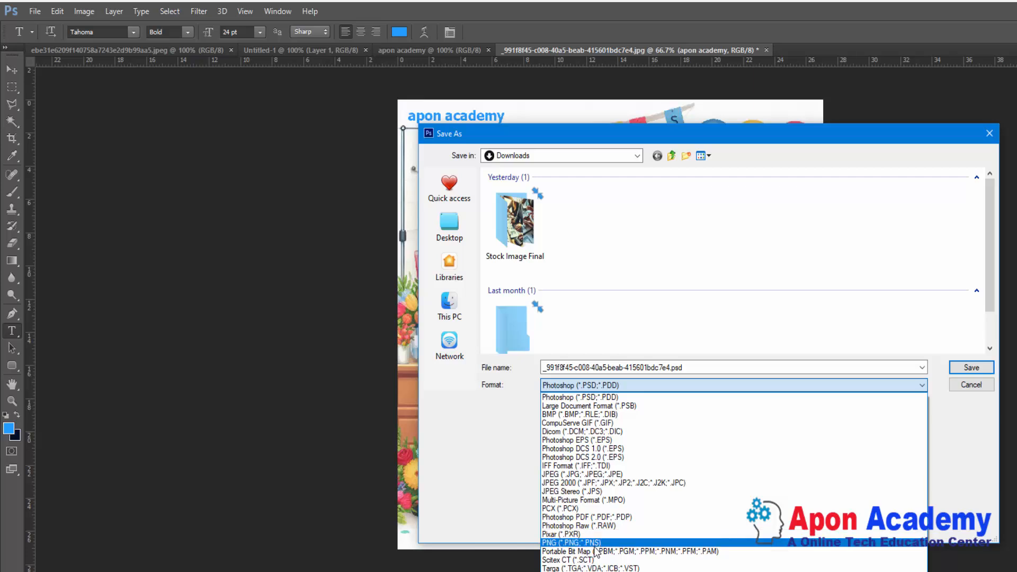
pyautogui.click(572, 542)
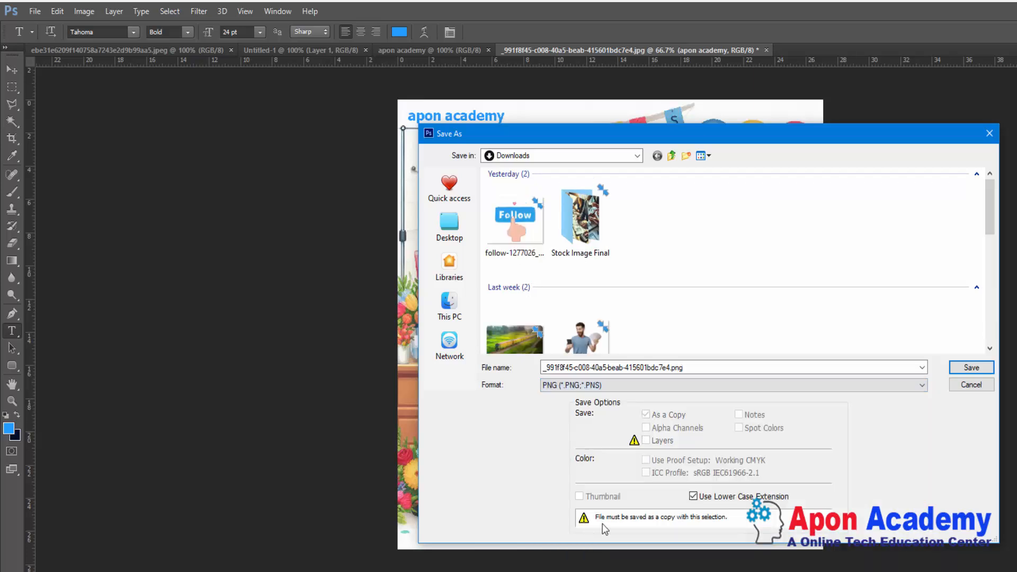
pyautogui.click(707, 366)
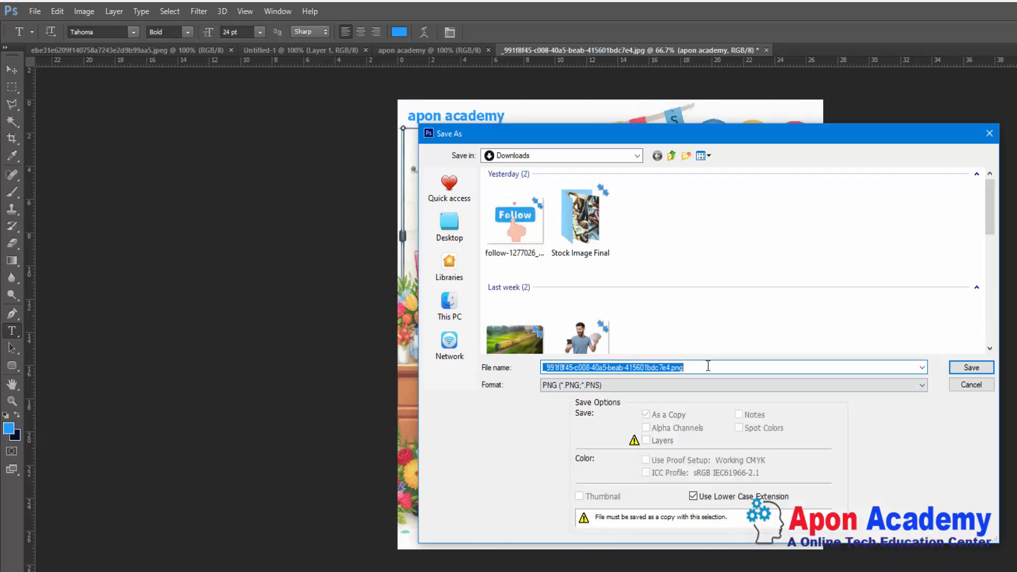
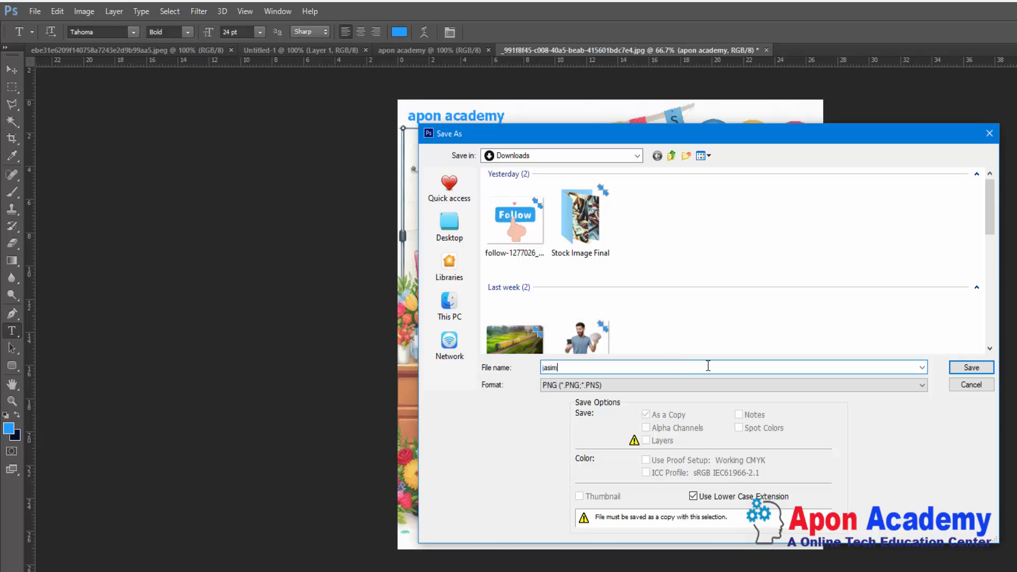
pyautogui.click(971, 369)
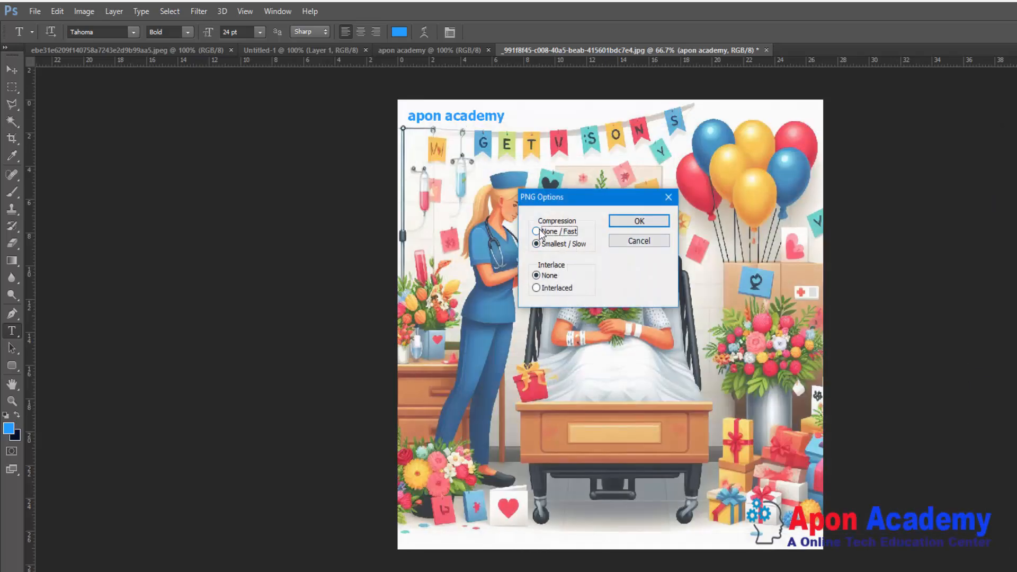
pyautogui.click(537, 232)
pyautogui.click(638, 221)
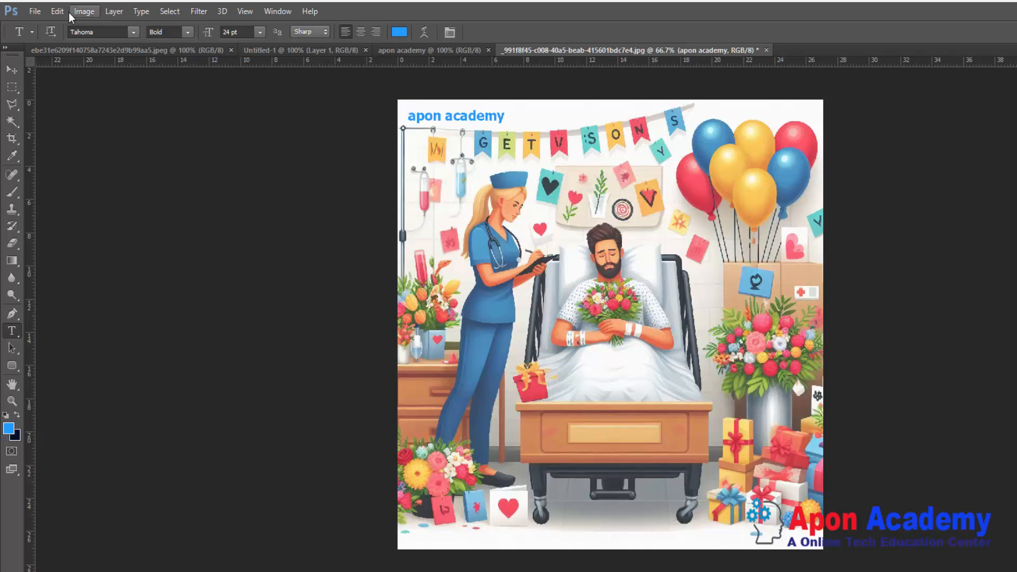
# Step: In Save for Web, set the format to JPEG at Medium quality 56
pyautogui.click(34, 12)
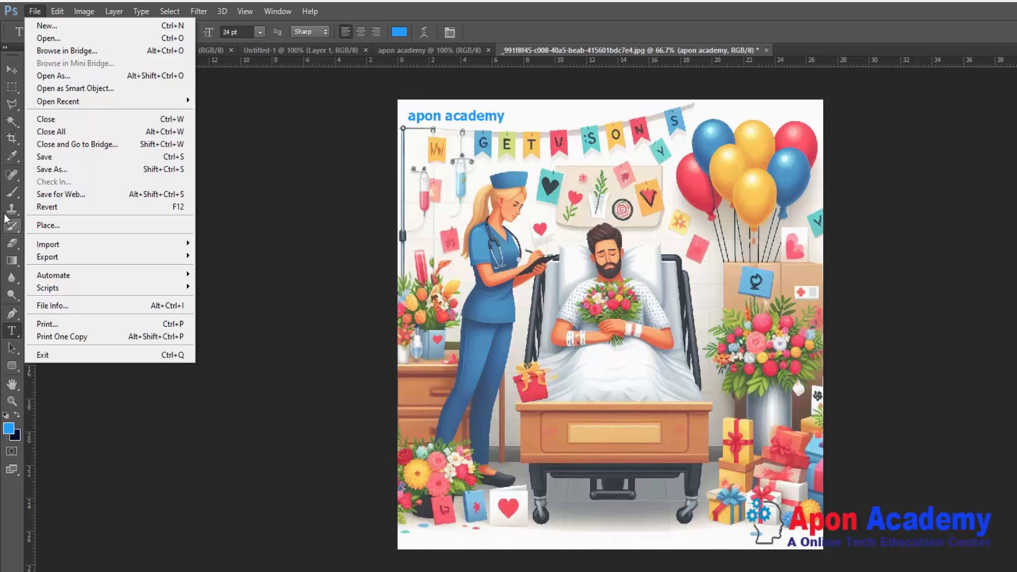
pyautogui.click(67, 195)
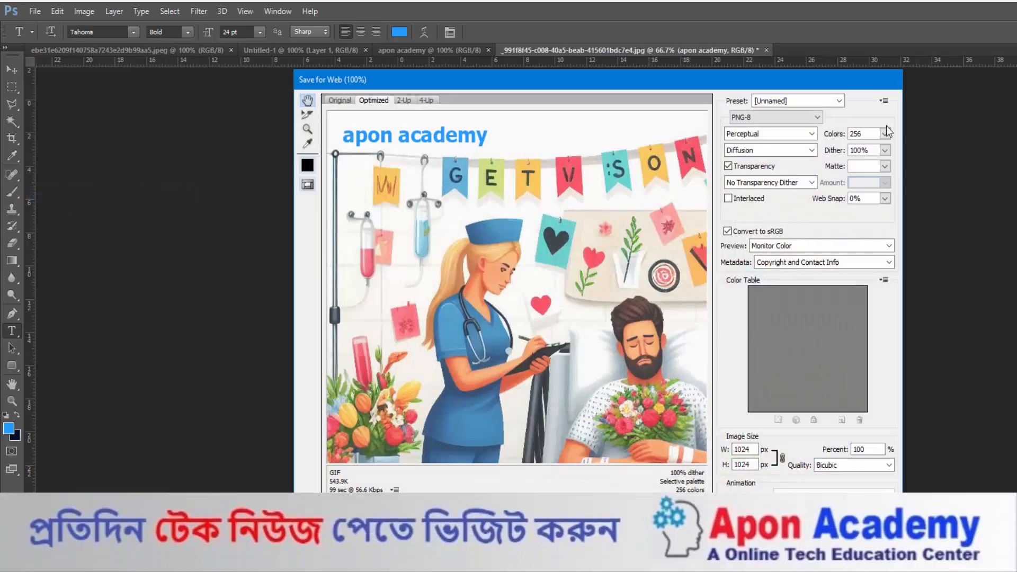
pyautogui.click(797, 118)
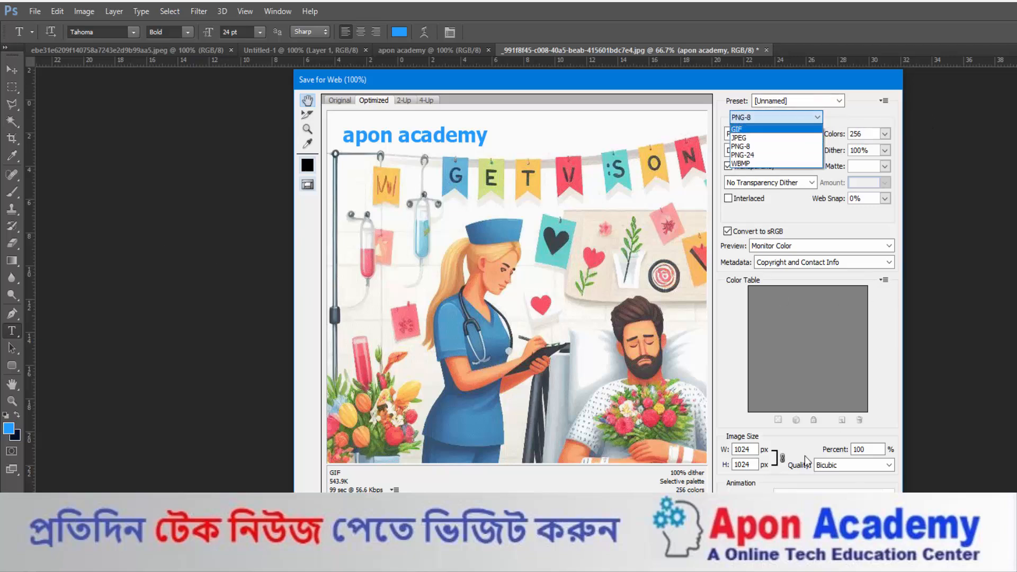
pyautogui.click(753, 138)
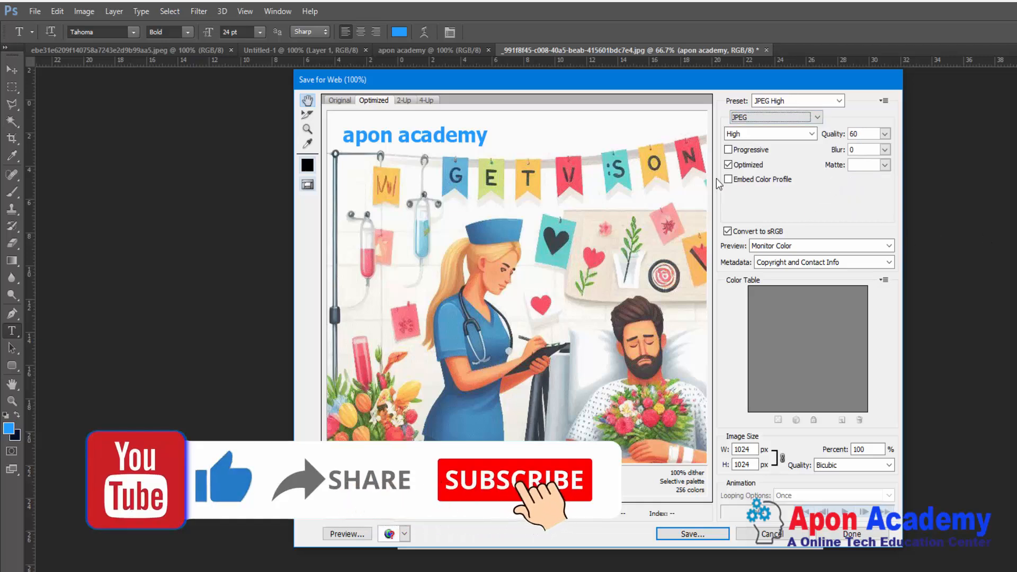
pyautogui.click(884, 135)
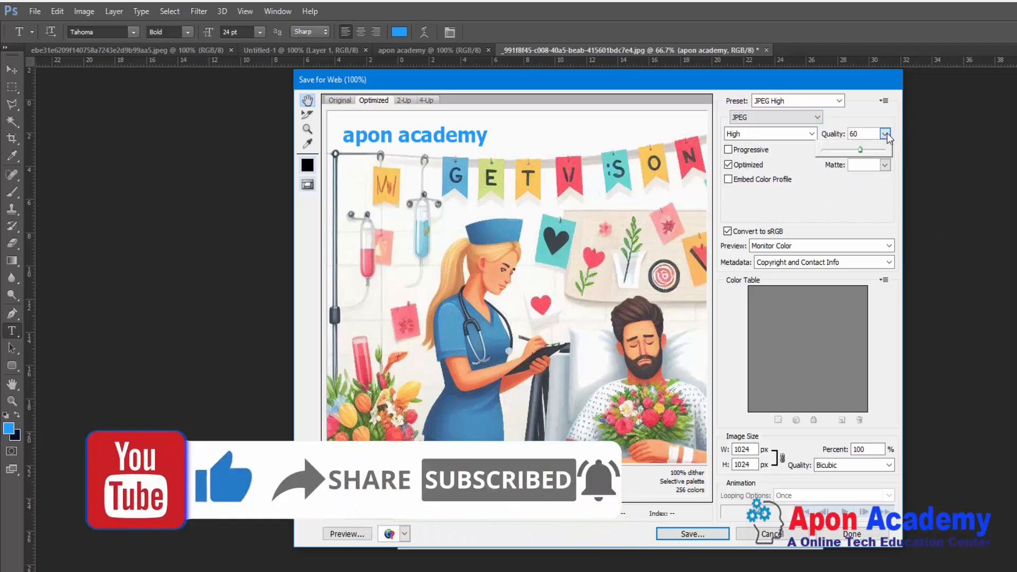
pyautogui.moveTo(863, 149)
pyautogui.mouseDown()
pyautogui.moveTo(872, 153)
pyautogui.moveTo(844, 156)
pyautogui.moveTo(858, 151)
pyautogui.mouseUp()
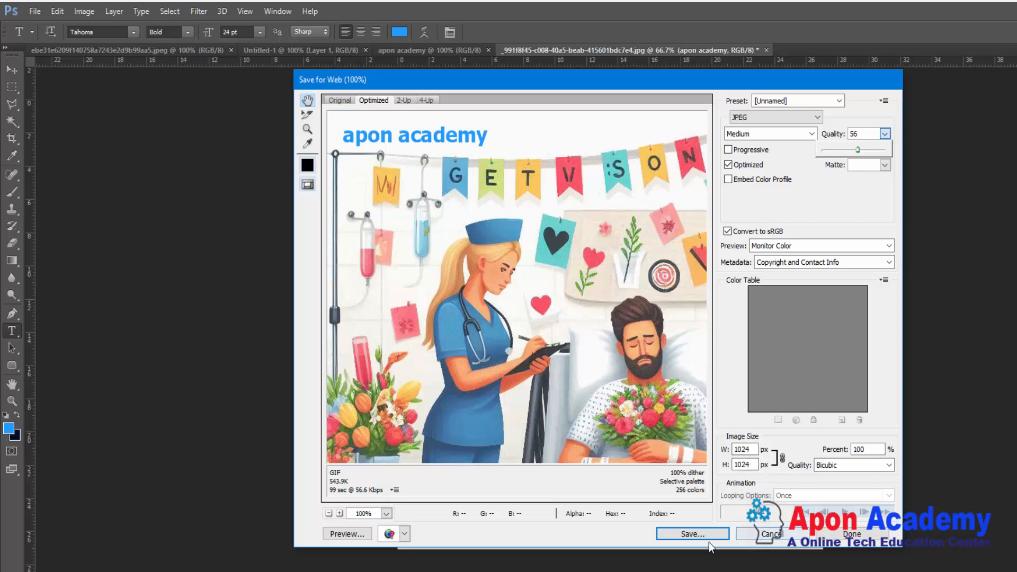
# Step: Save the web-optimized JPEG as apon in Downloads
pyautogui.click(693, 536)
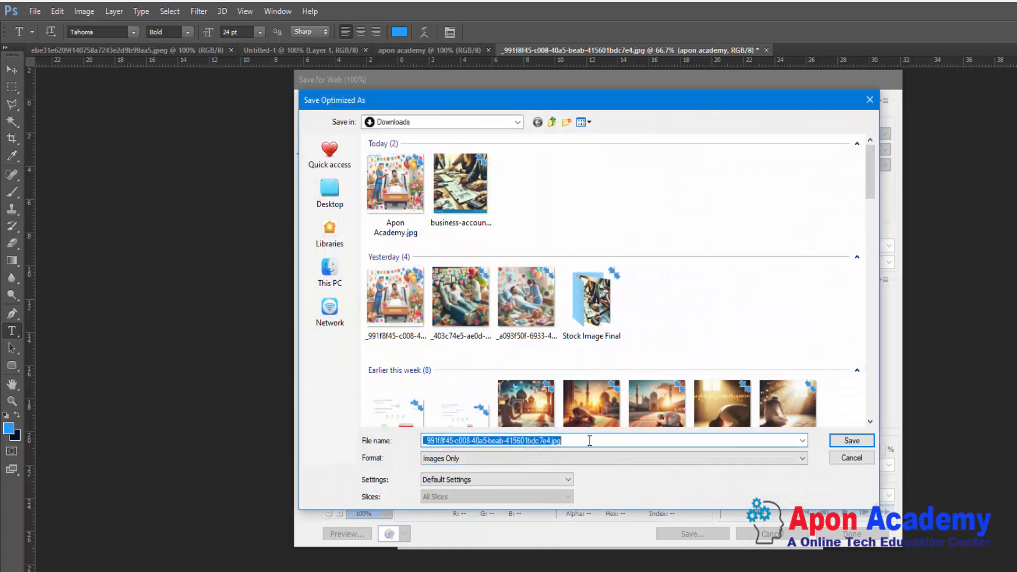
pyautogui.write('apon')
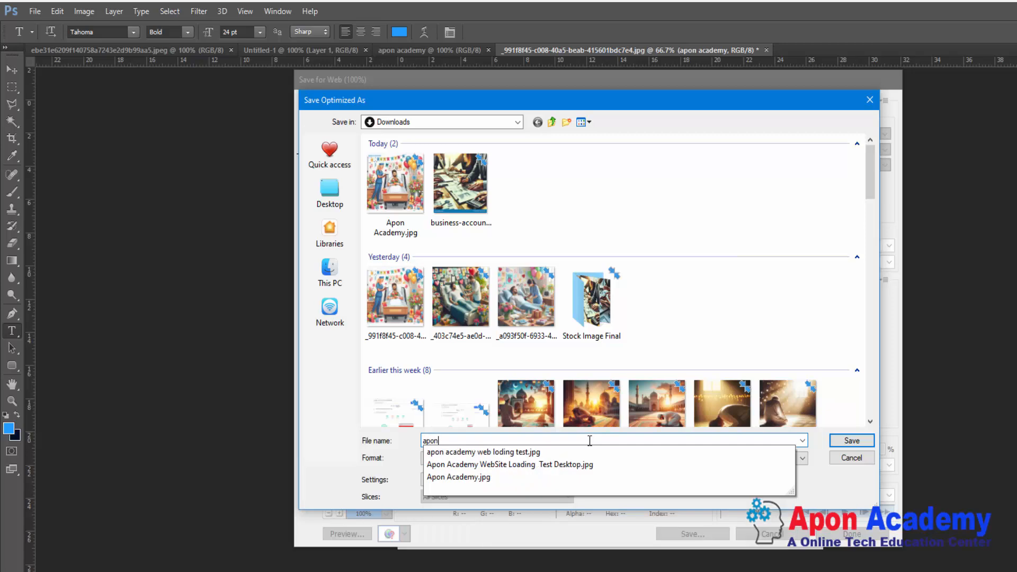
pyautogui.click(335, 451)
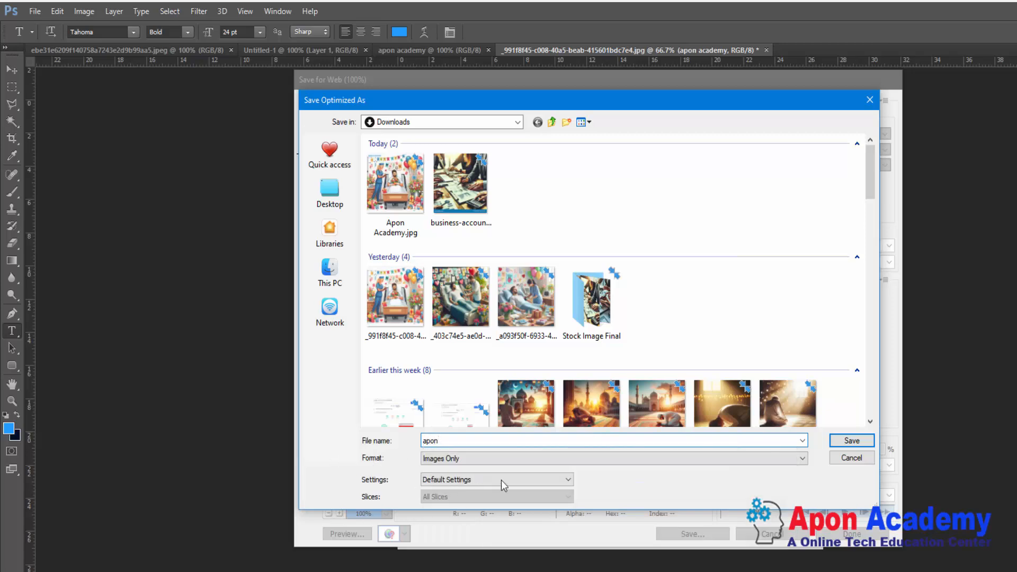
pyautogui.click(850, 440)
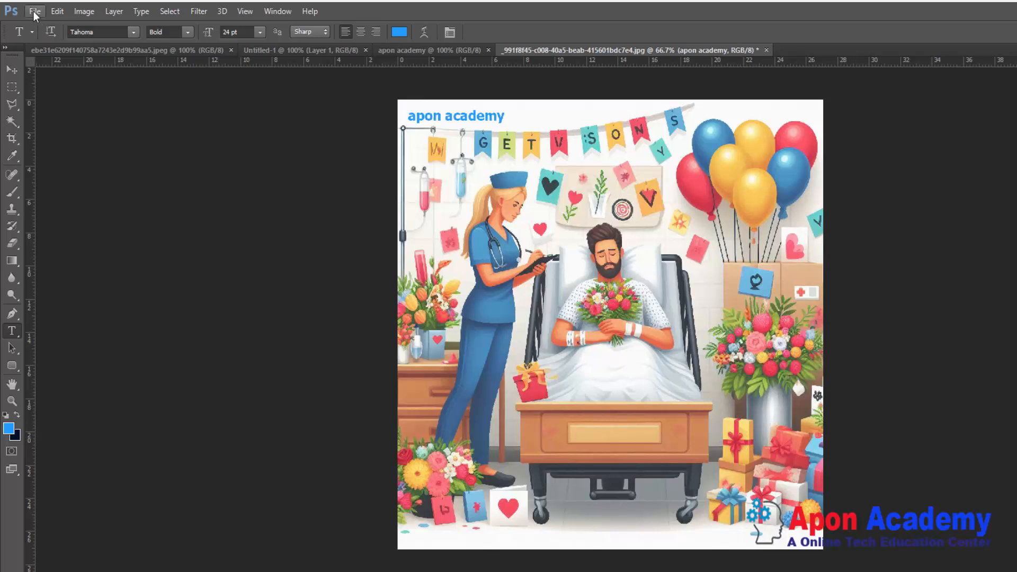
pyautogui.click(34, 12)
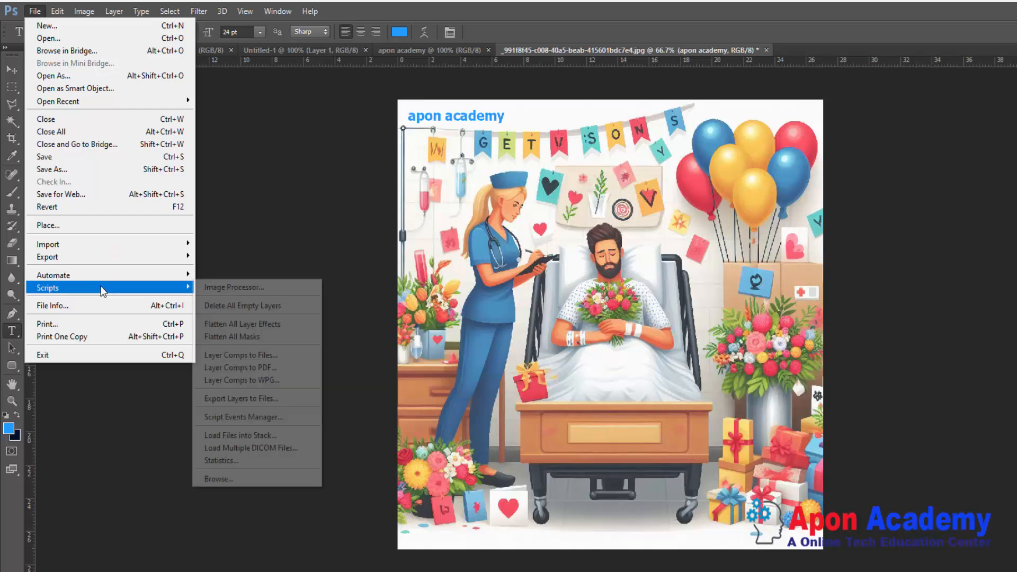
pyautogui.moveTo(76, 249)
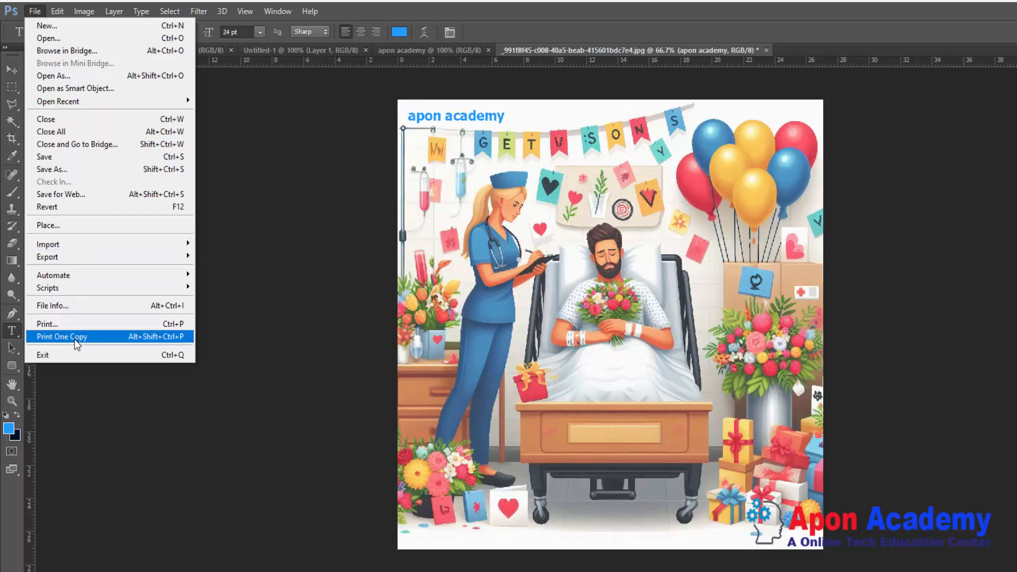
pyautogui.click(103, 327)
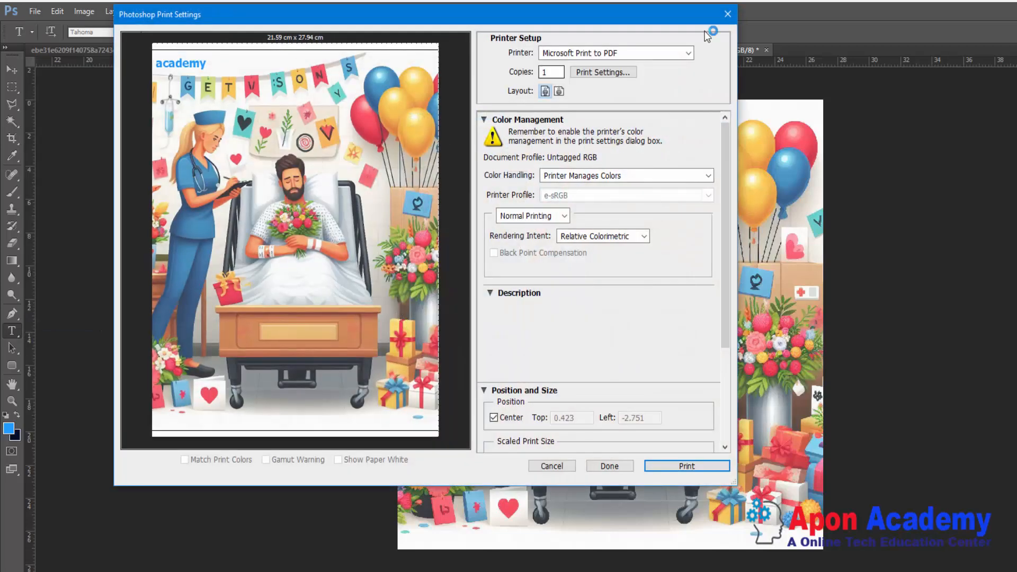
pyautogui.click(670, 52)
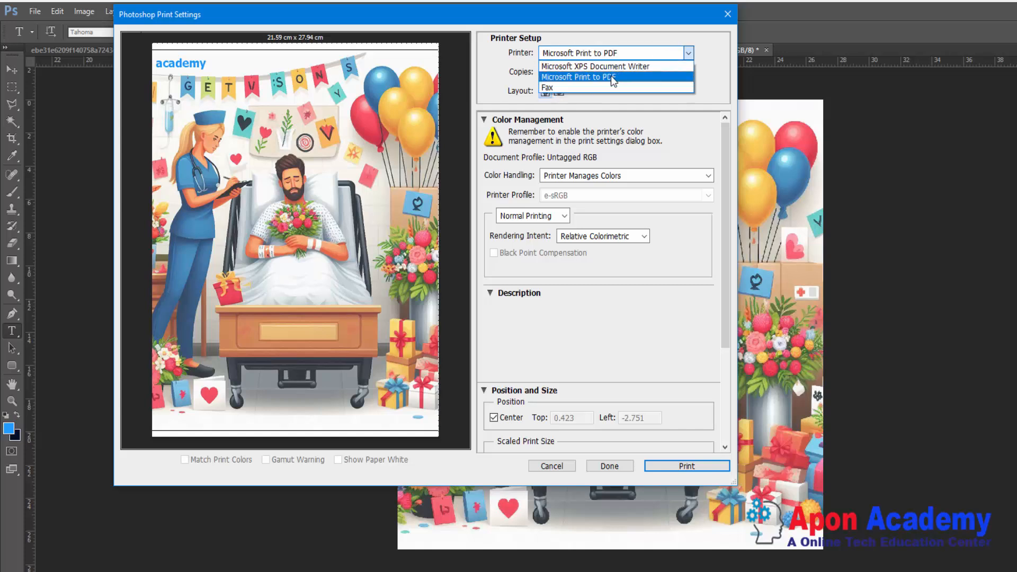
pyautogui.click(635, 77)
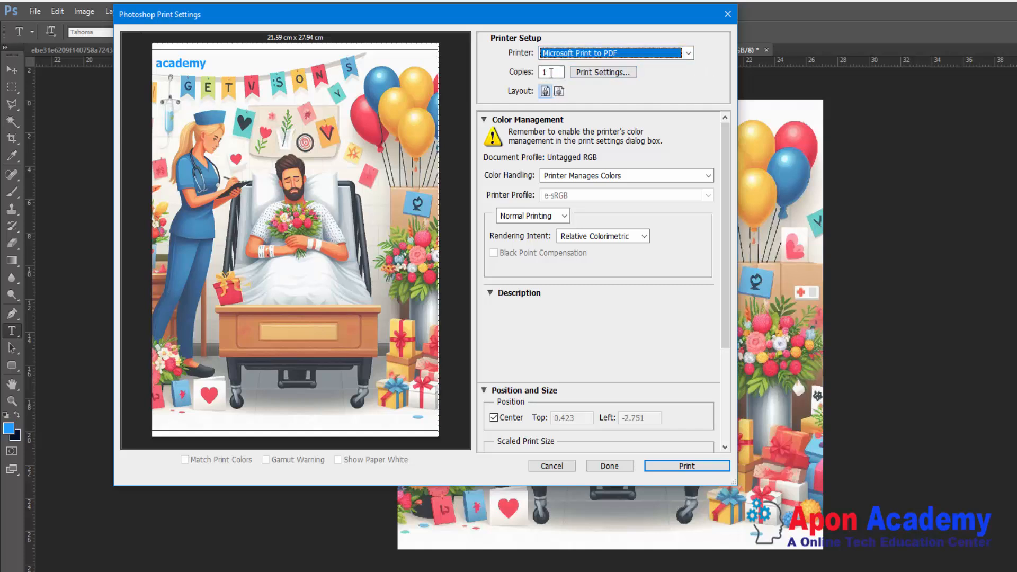
pyautogui.press('Tab')
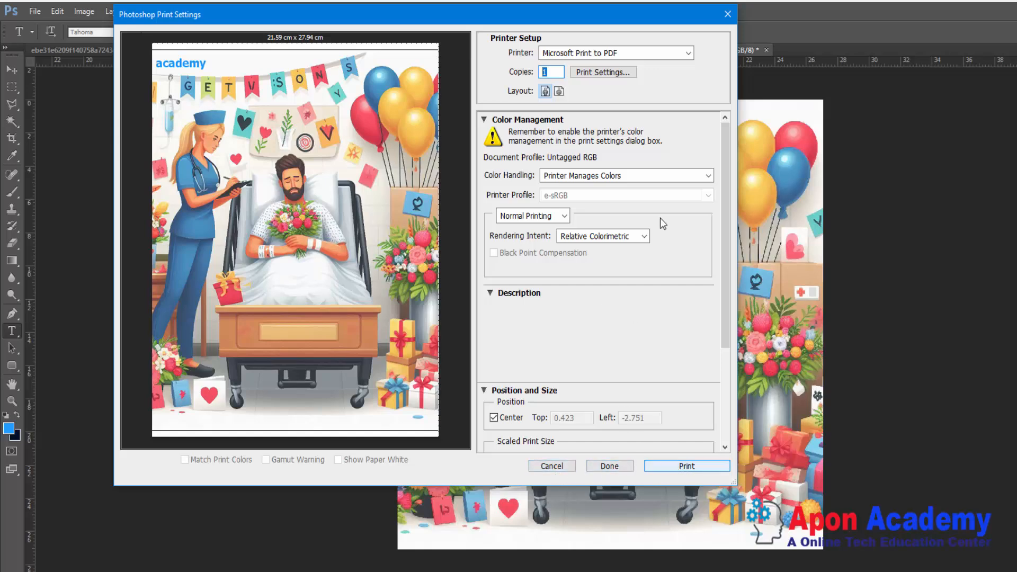
pyautogui.click(724, 16)
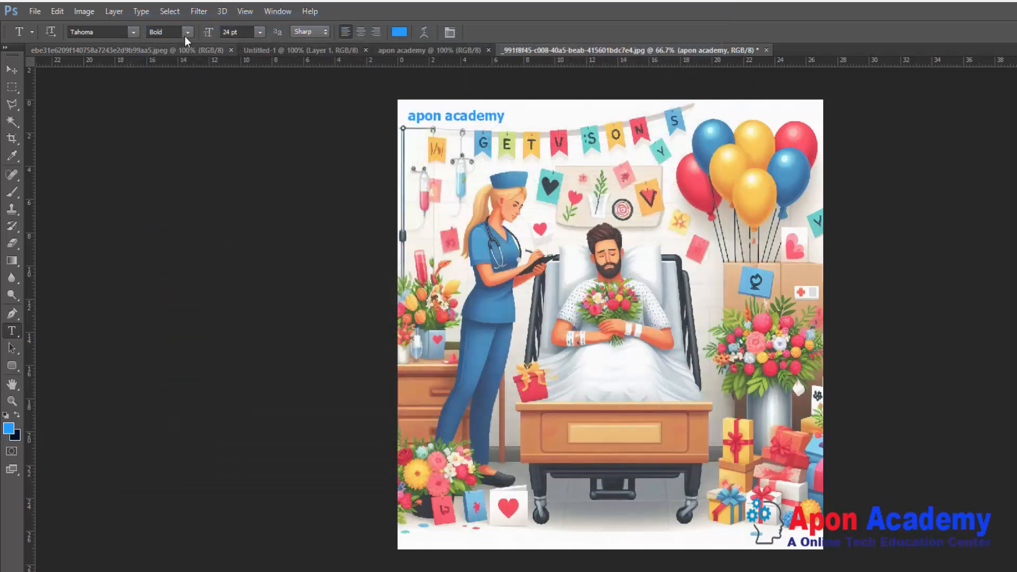
# Step: Start exiting Photoshop, agree to save, then cancel the PSD Save As dialog
pyautogui.click(35, 12)
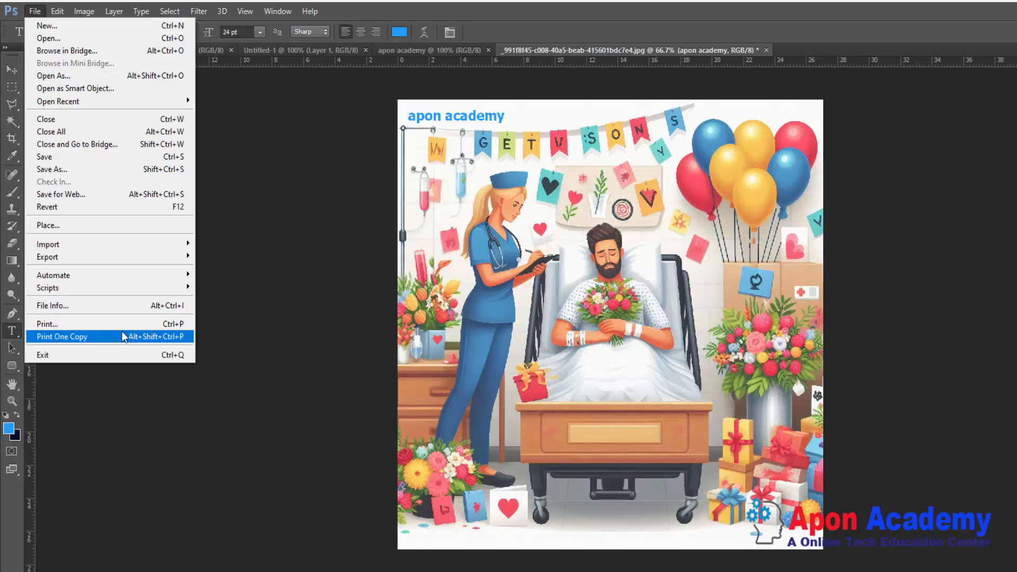
pyautogui.moveTo(104, 286)
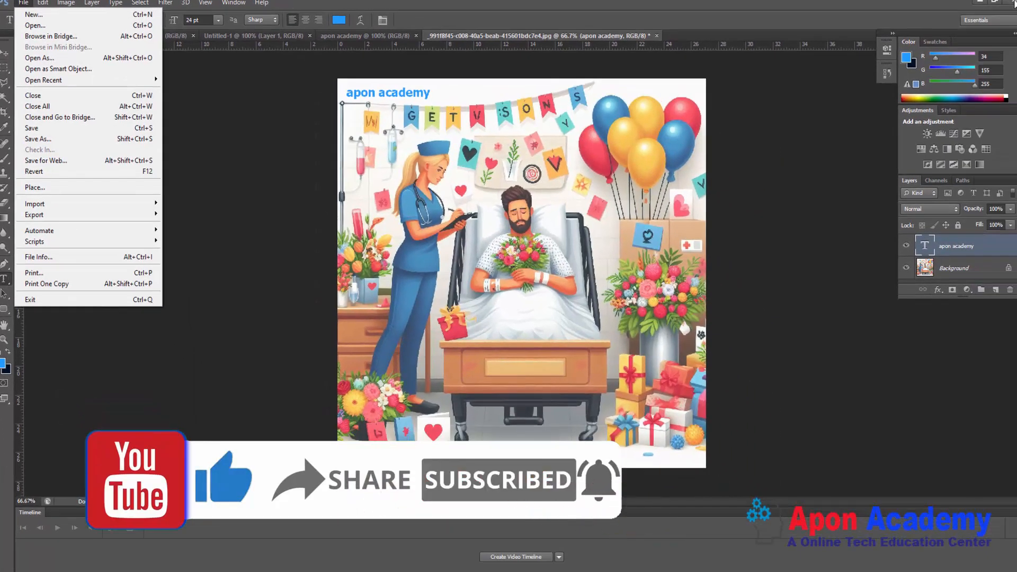
pyautogui.click(33, 300)
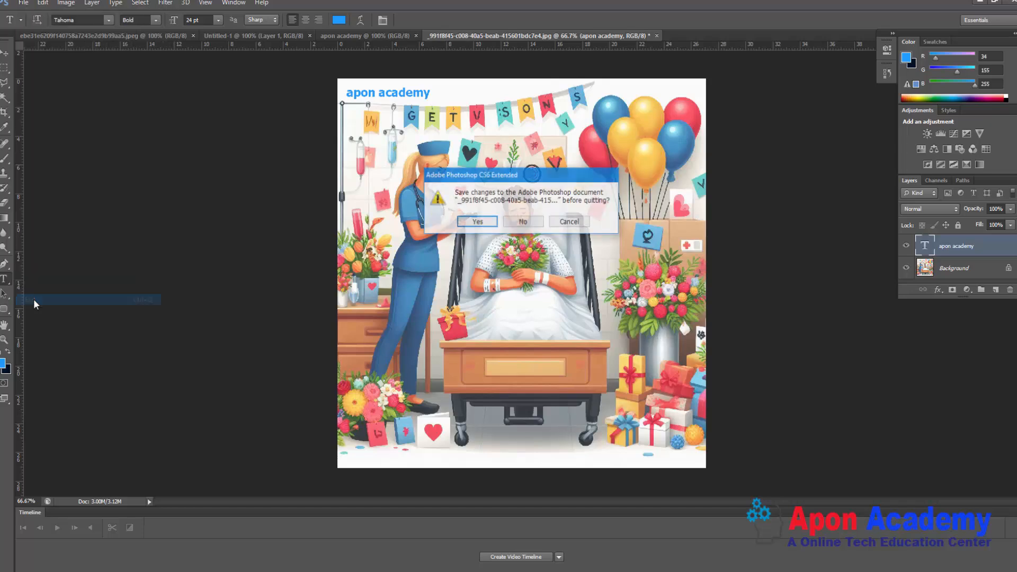
pyautogui.click(476, 221)
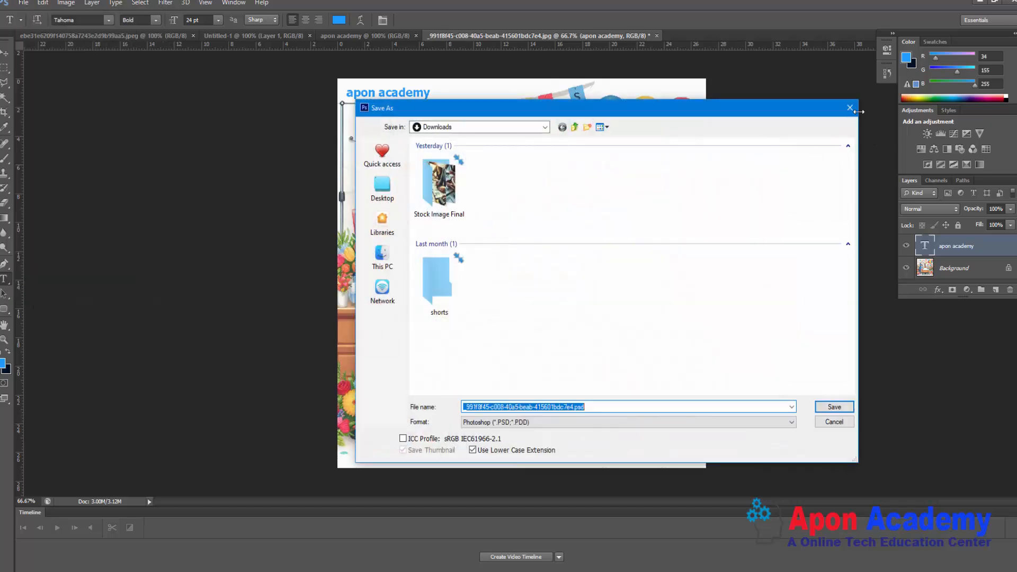
pyautogui.click(850, 108)
# Step: Exit Photoshop again, discarding the illustration's unsaved changes
pyautogui.click(23, 2)
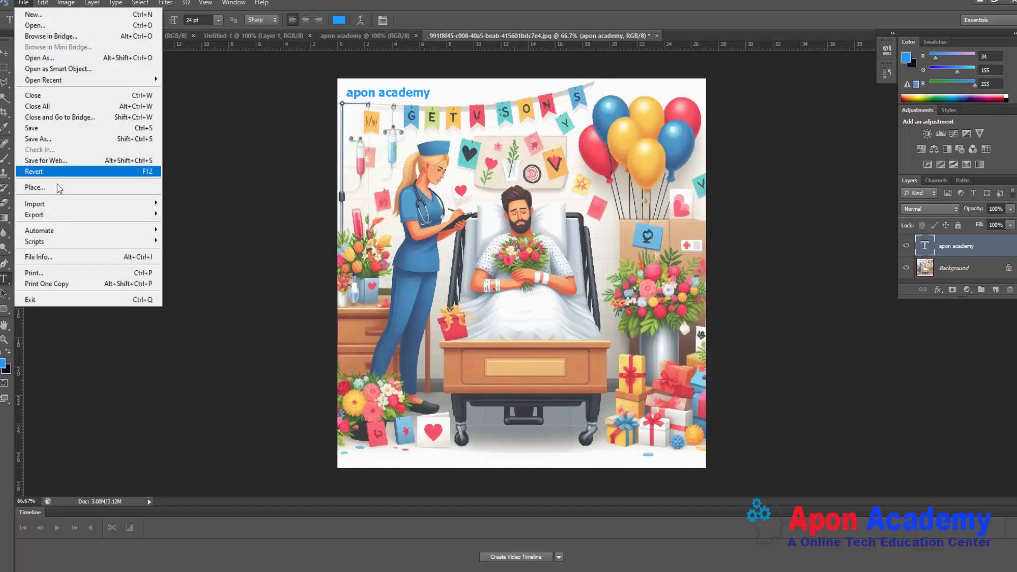
pyautogui.click(42, 299)
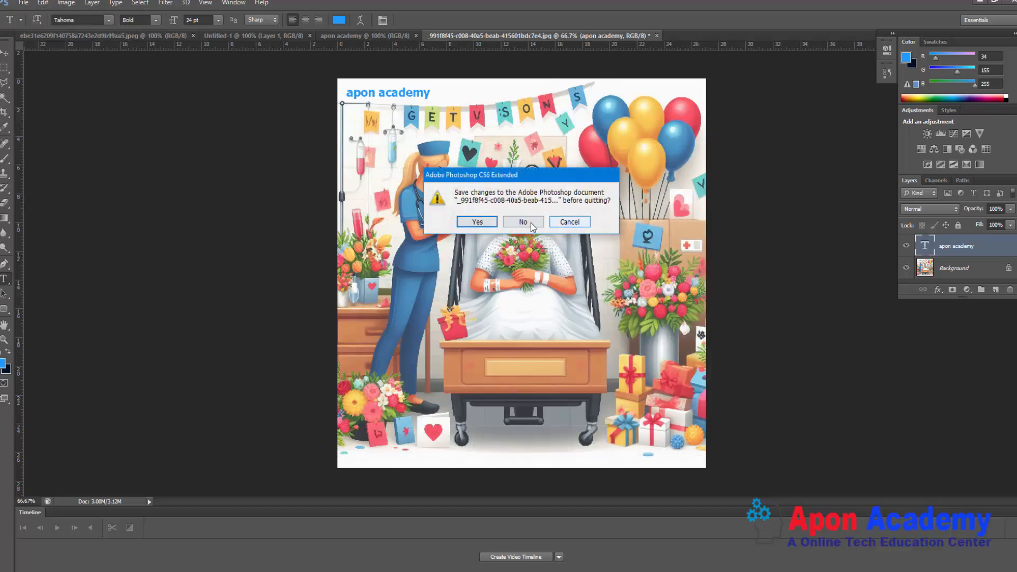
pyautogui.click(530, 222)
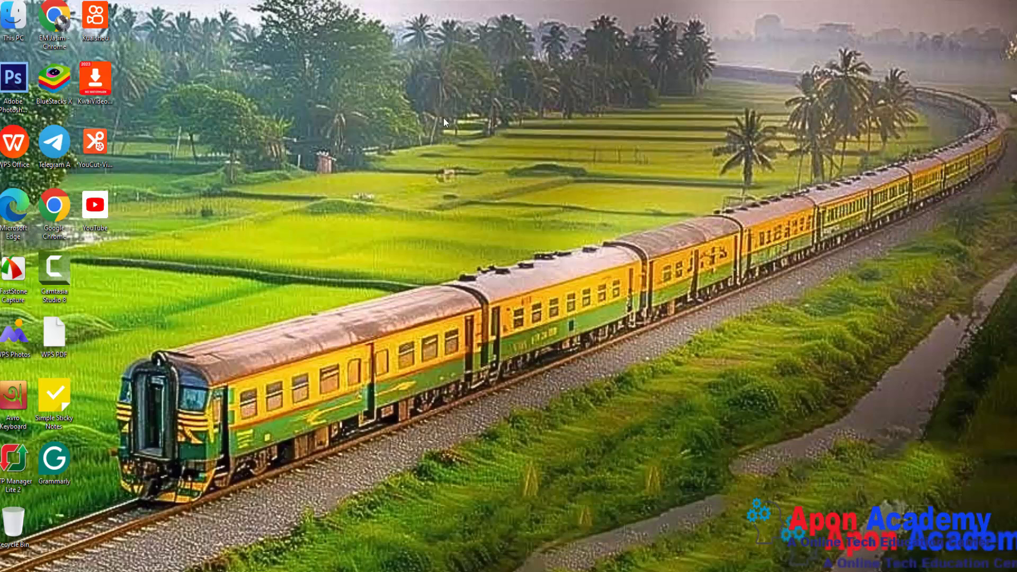